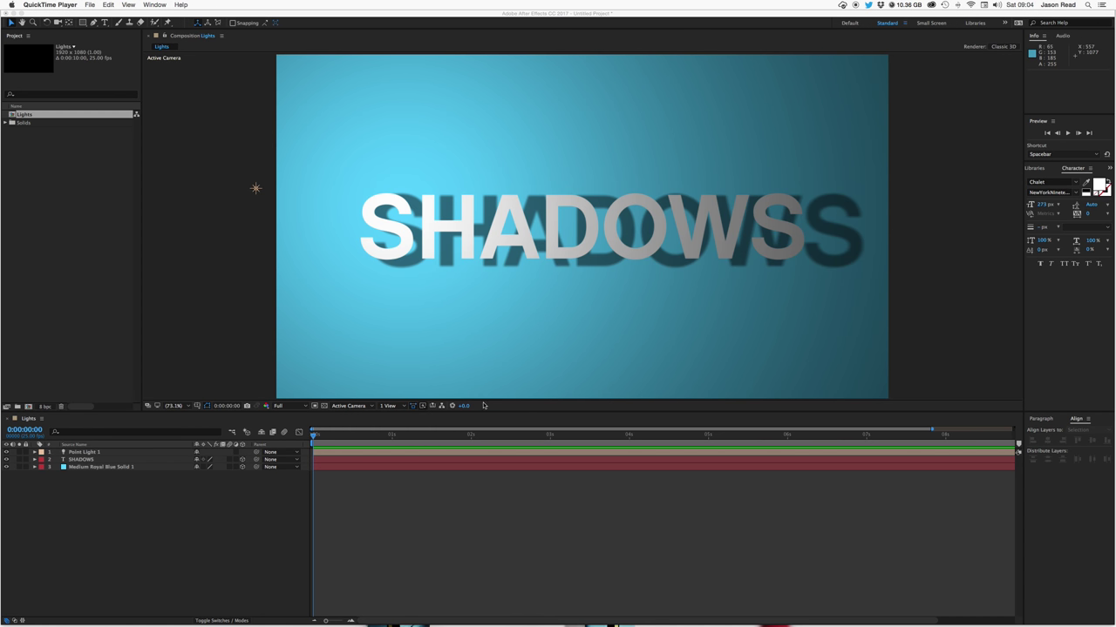
# - Bring After Effects forward and preview the finished comp
pyautogui.click(479, 490)
pyautogui.press('space')
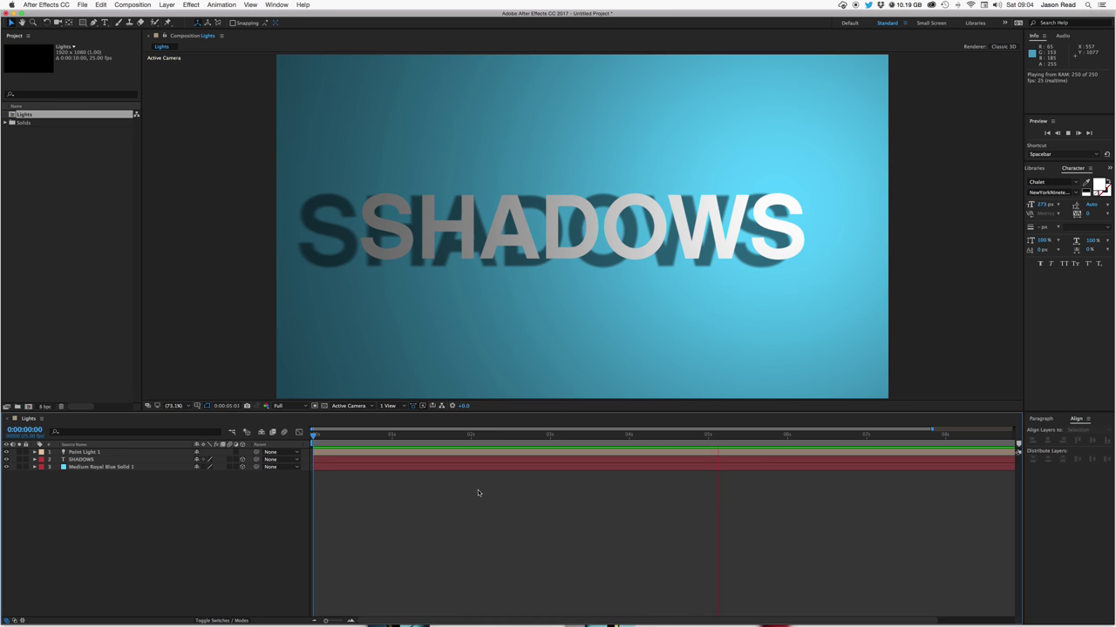
pyautogui.press('space')
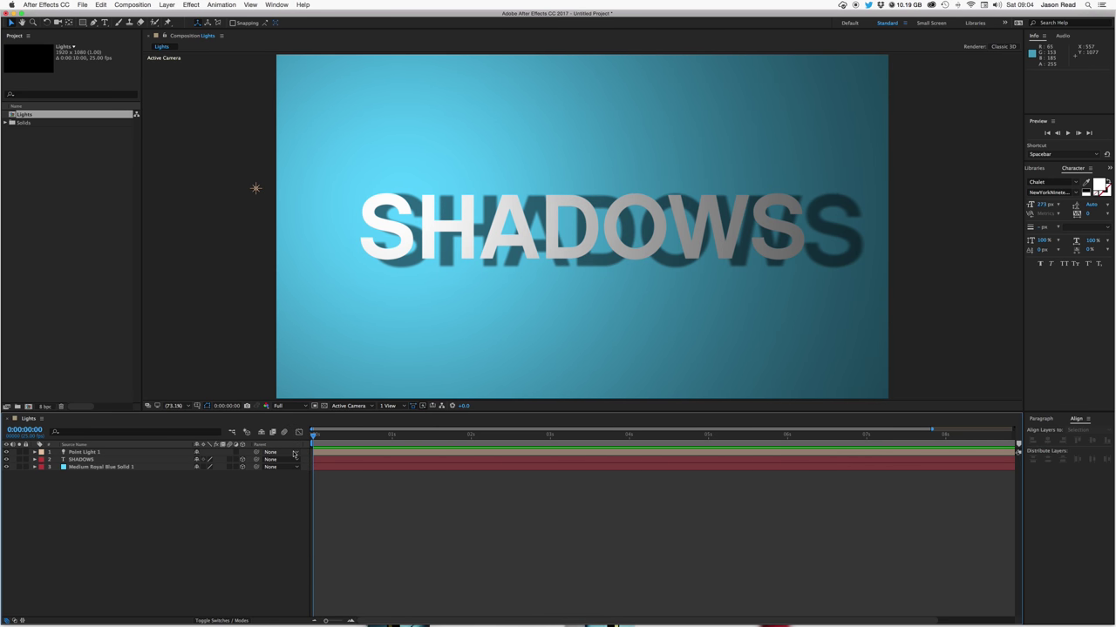
# - Create a new composition named Shadows
pyautogui.click(133, 4)
pyautogui.click(149, 15)
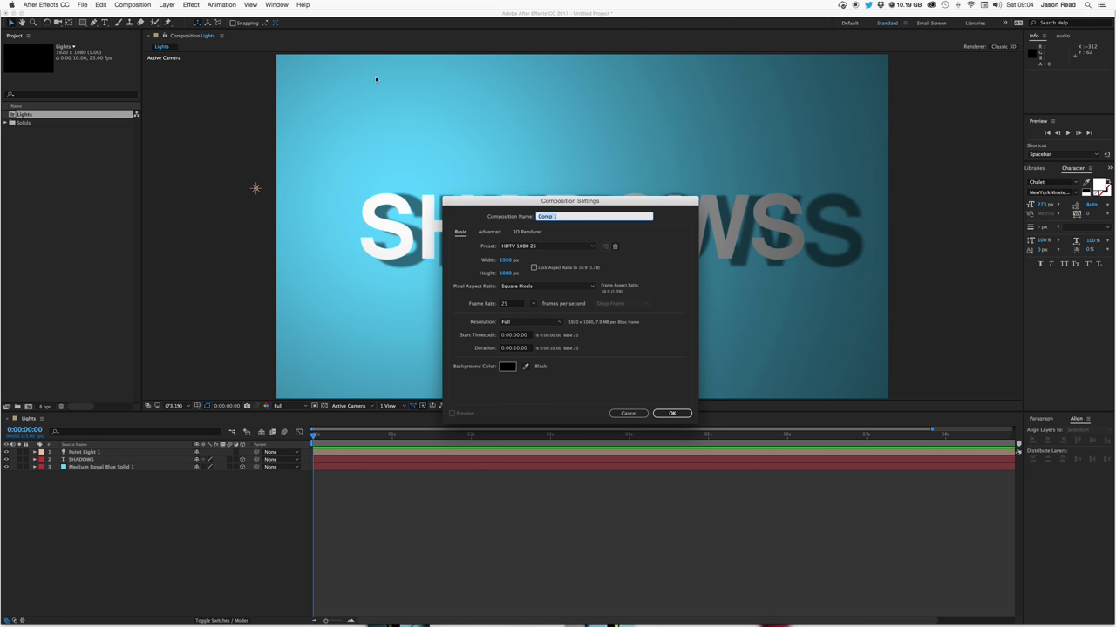
pyautogui.write('Shadows')
pyautogui.press('Return')
# - Start a new solid layer and name it Background
pyautogui.click(150, 4)
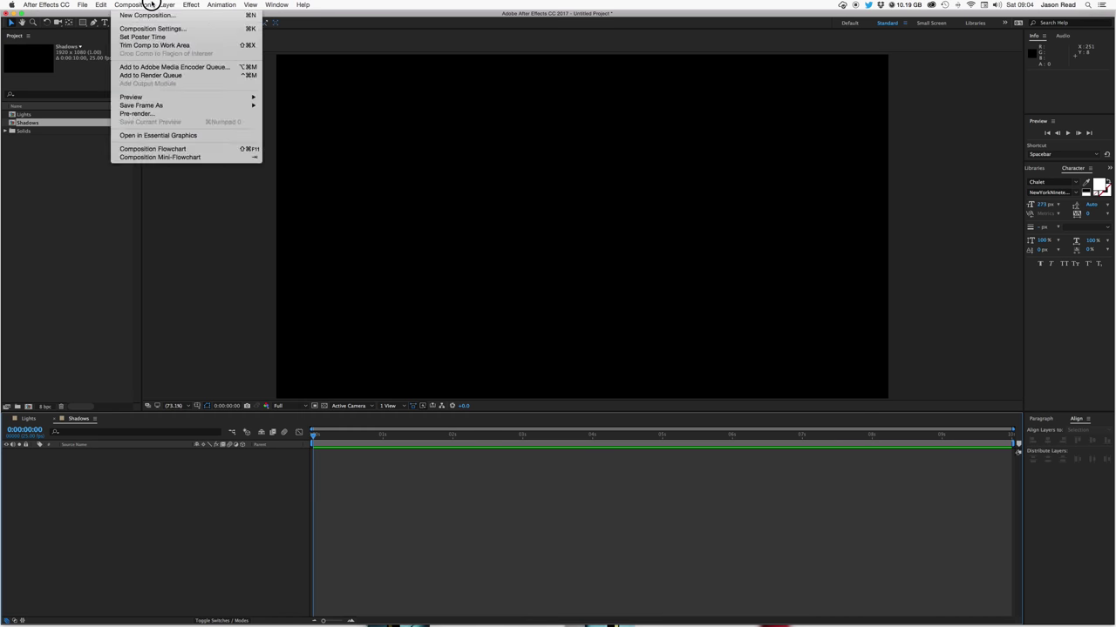
pyautogui.moveTo(166, 5)
pyautogui.moveTo(206, 15)
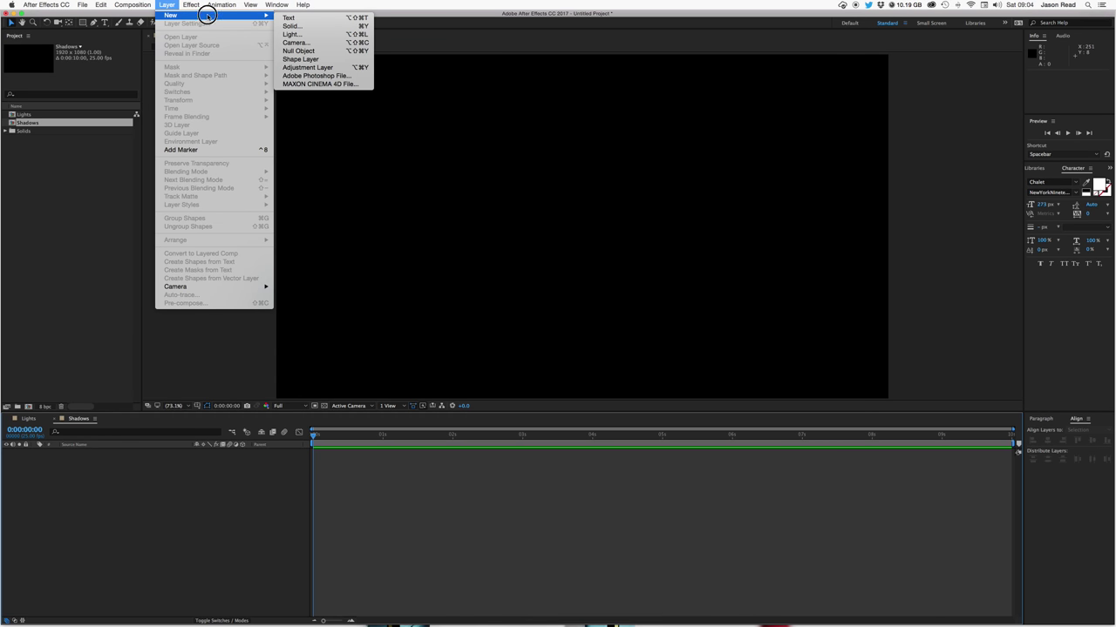
pyautogui.click(304, 28)
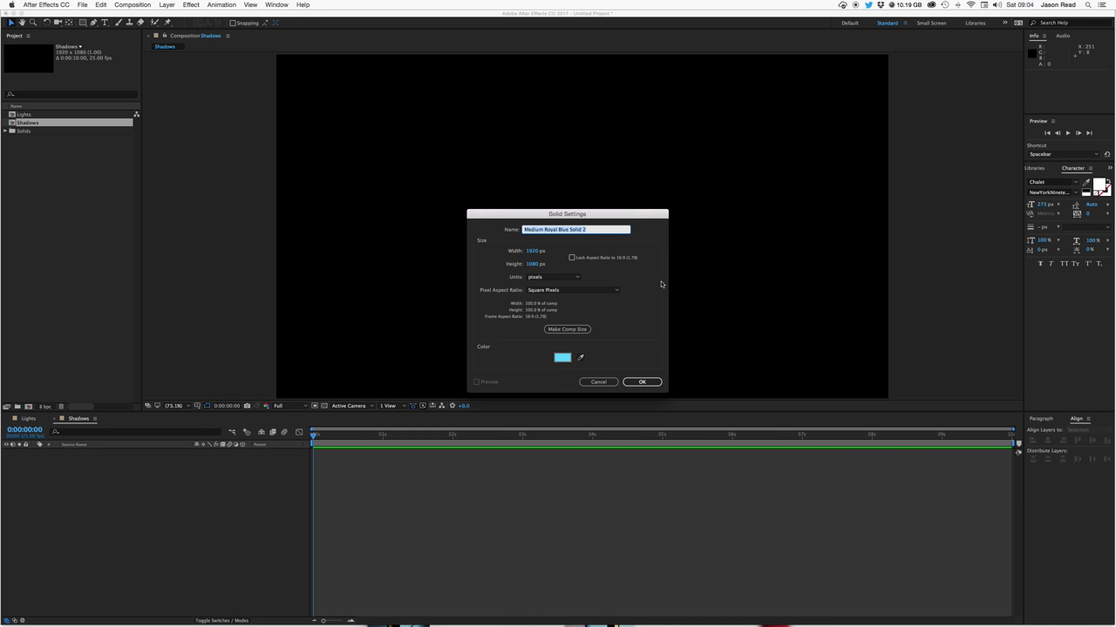
pyautogui.write('Background')
# - Confirm the Background solid, make it 3D, and type SHADOWS as a text layer
pyautogui.click(641, 382)
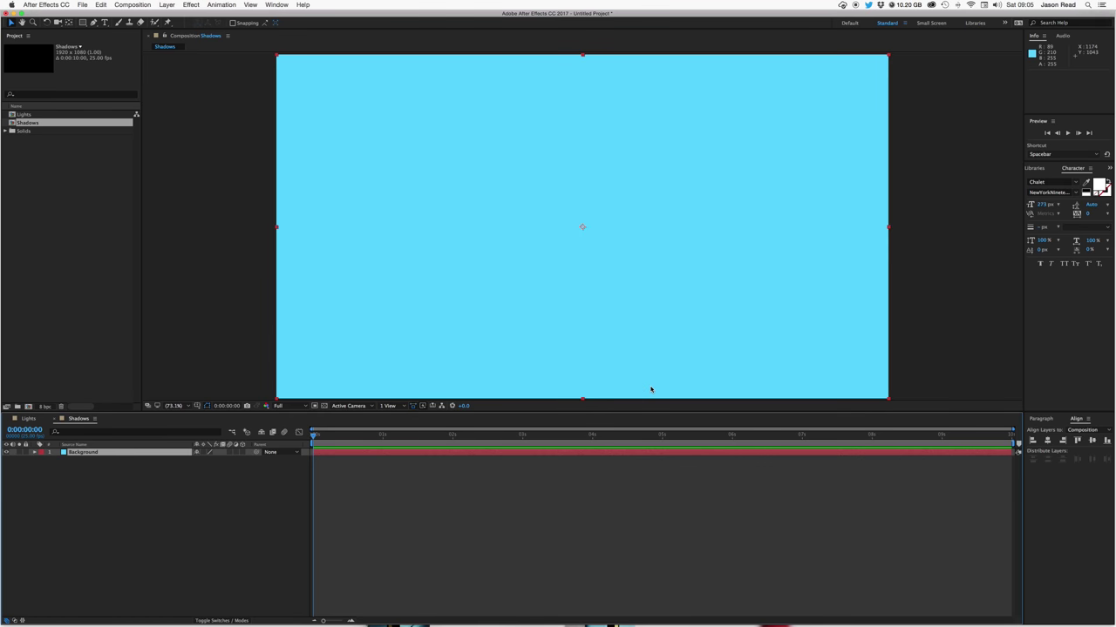
pyautogui.click(243, 453)
pyautogui.click(106, 22)
pyautogui.click(439, 188)
pyautogui.write('SHADOWS')
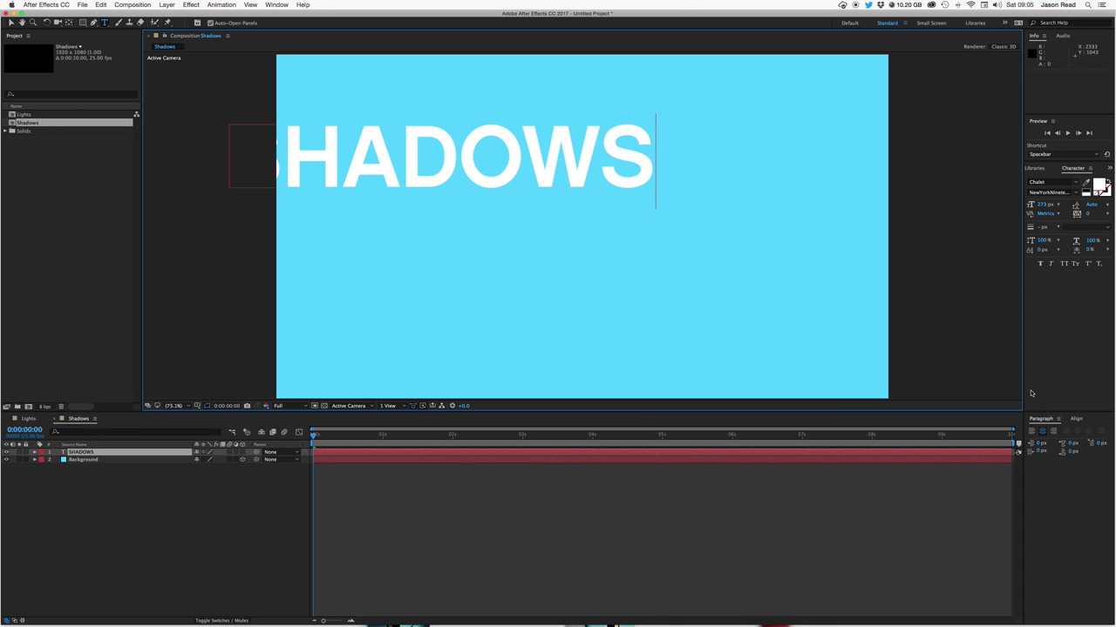
# - Centre the SHADOWS text horizontally and vertically in the comp
pyautogui.click(1075, 418)
pyautogui.click(1046, 440)
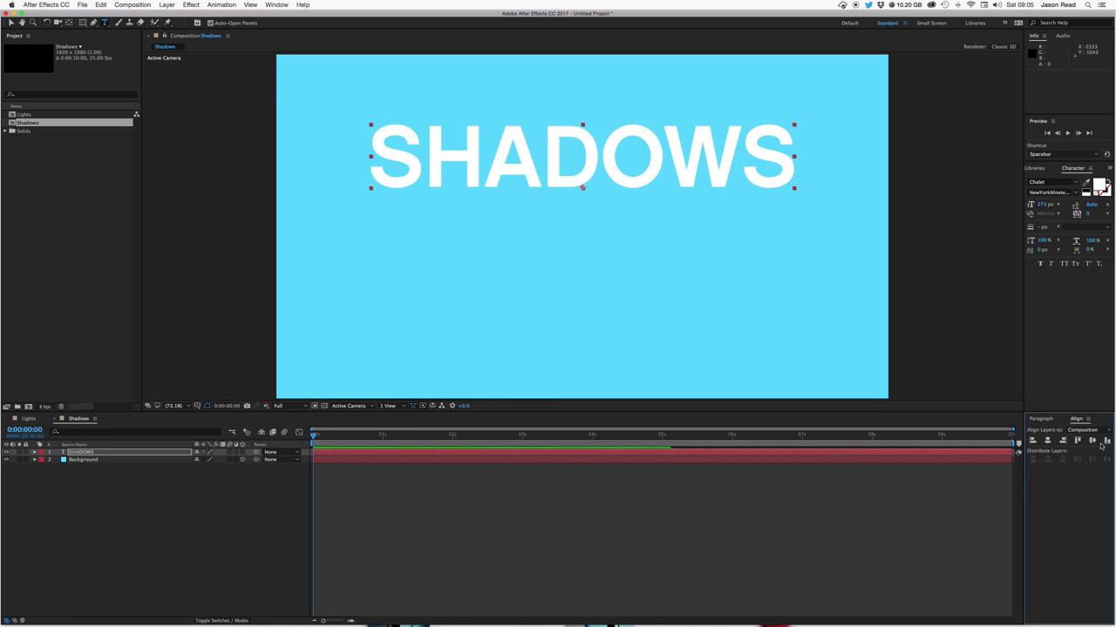
pyautogui.click(1092, 441)
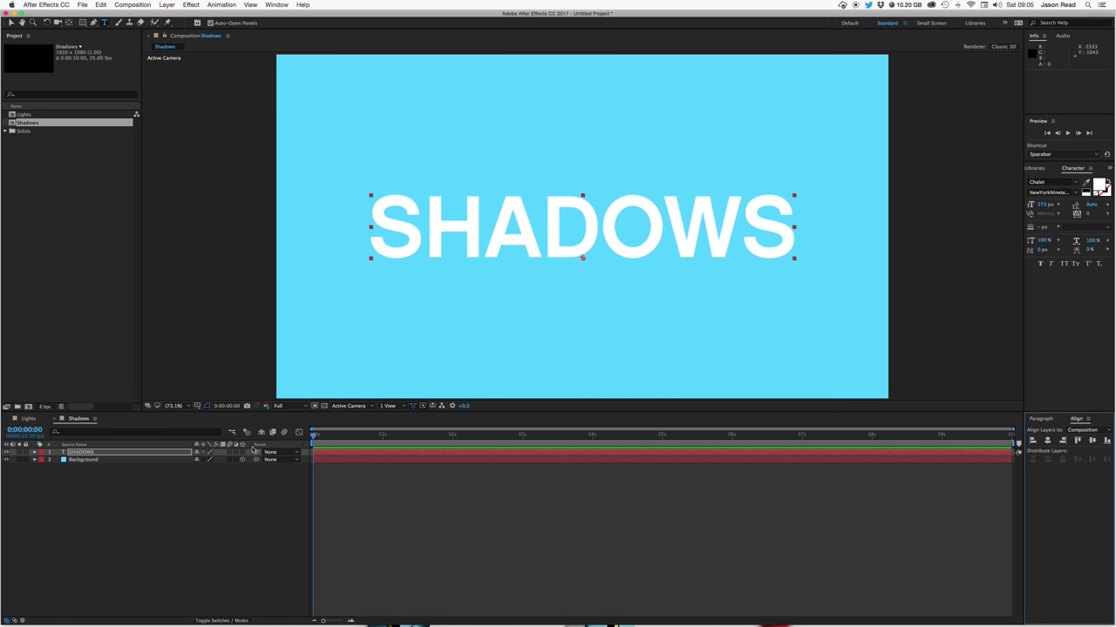
pyautogui.click(511, 505)
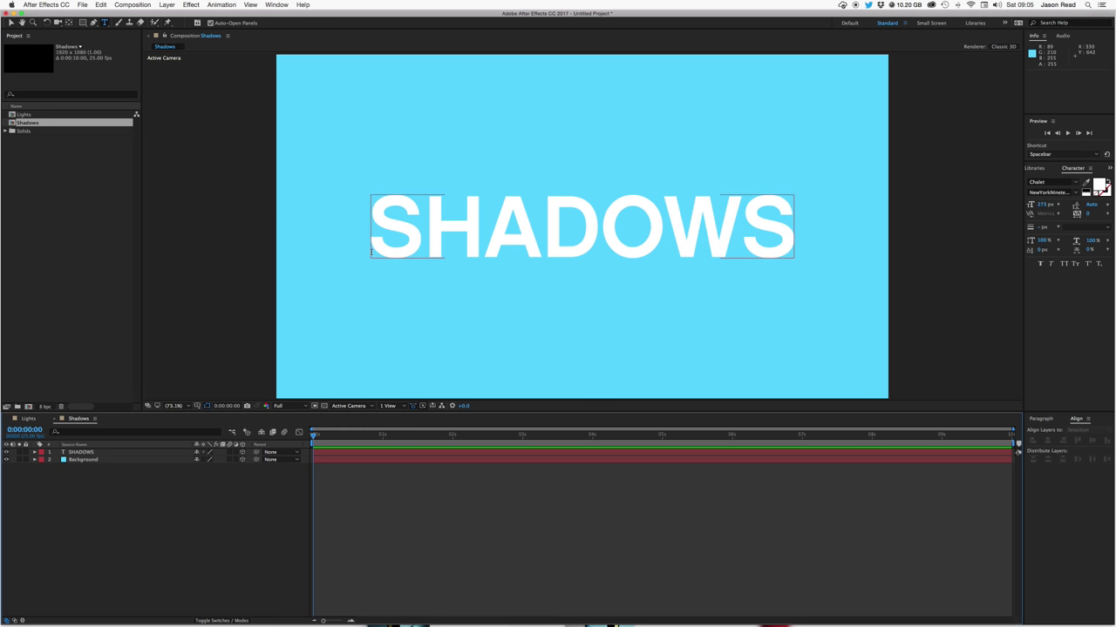
# - Add Point Light 1 as a Point light with Casts Shadows enabled
pyautogui.click(161, 5)
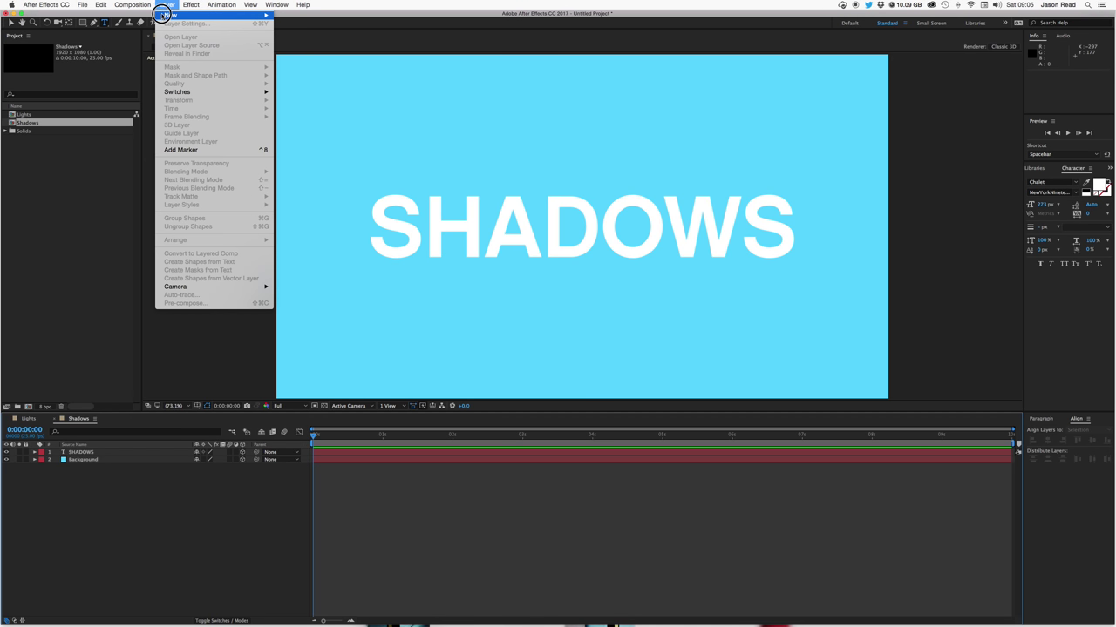
pyautogui.moveTo(260, 15)
pyautogui.click(280, 33)
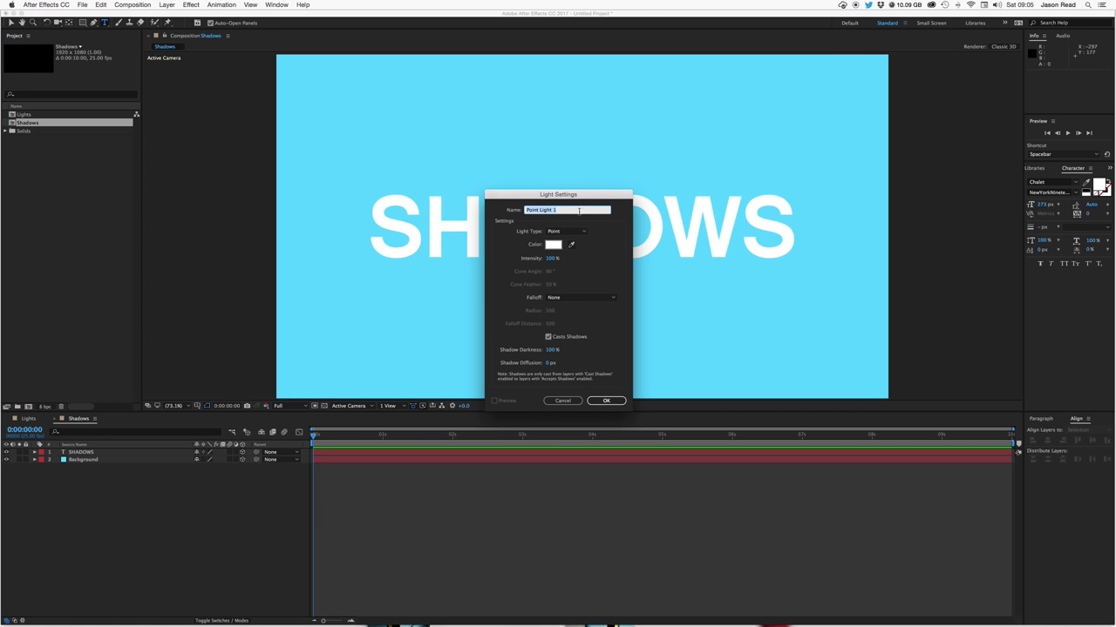
pyautogui.click(607, 400)
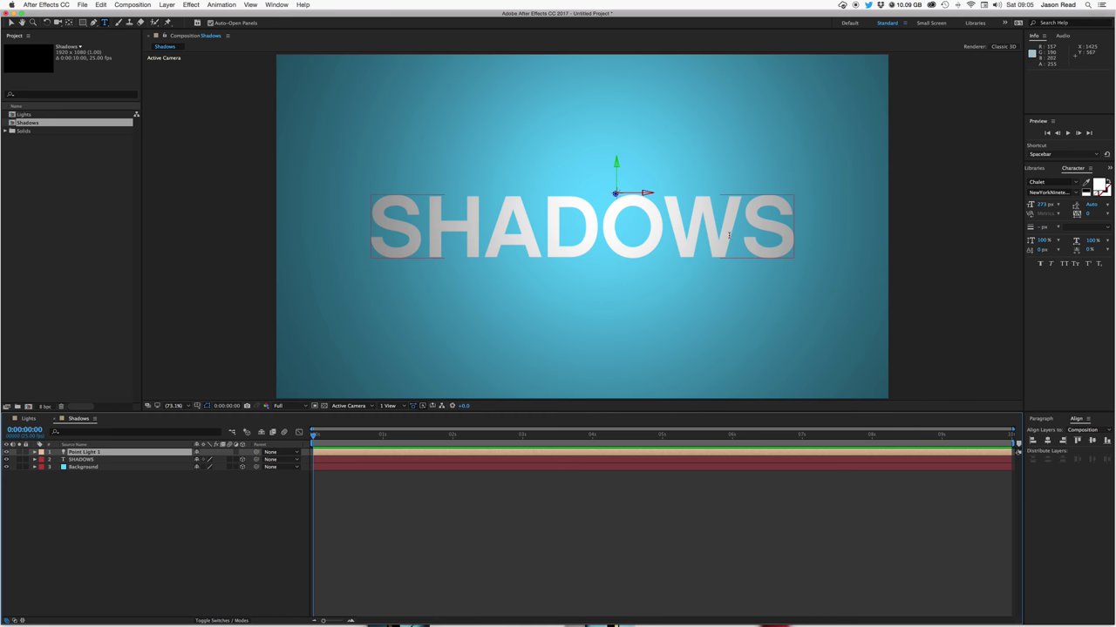
# - Switch the SHADOWS layer's Casts Shadows material option to On
pyautogui.click(91, 460)
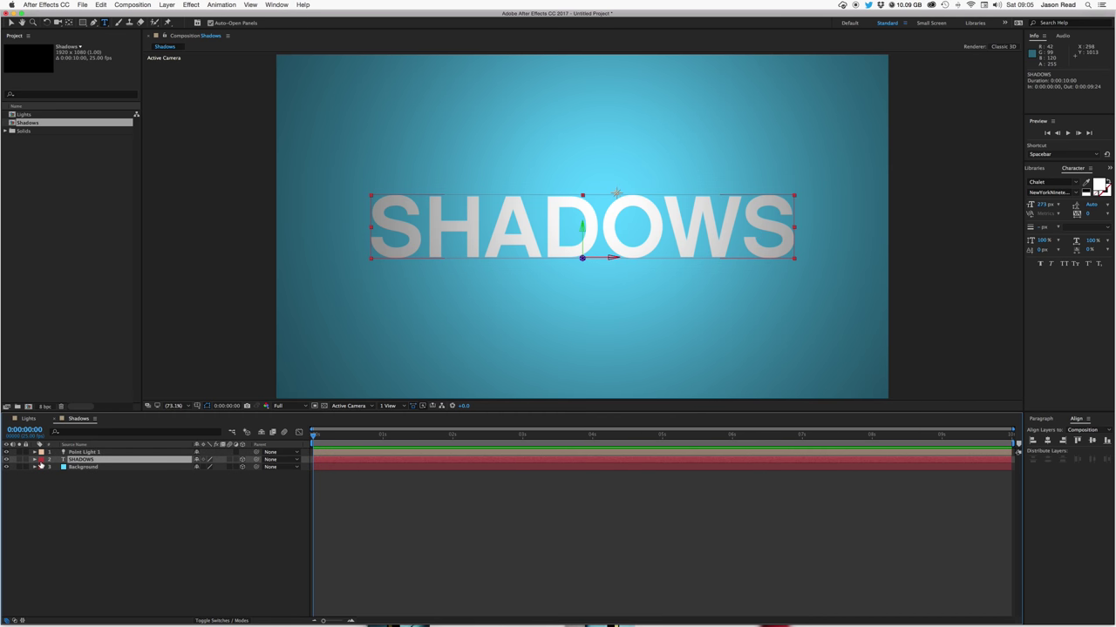
pyautogui.click(35, 460)
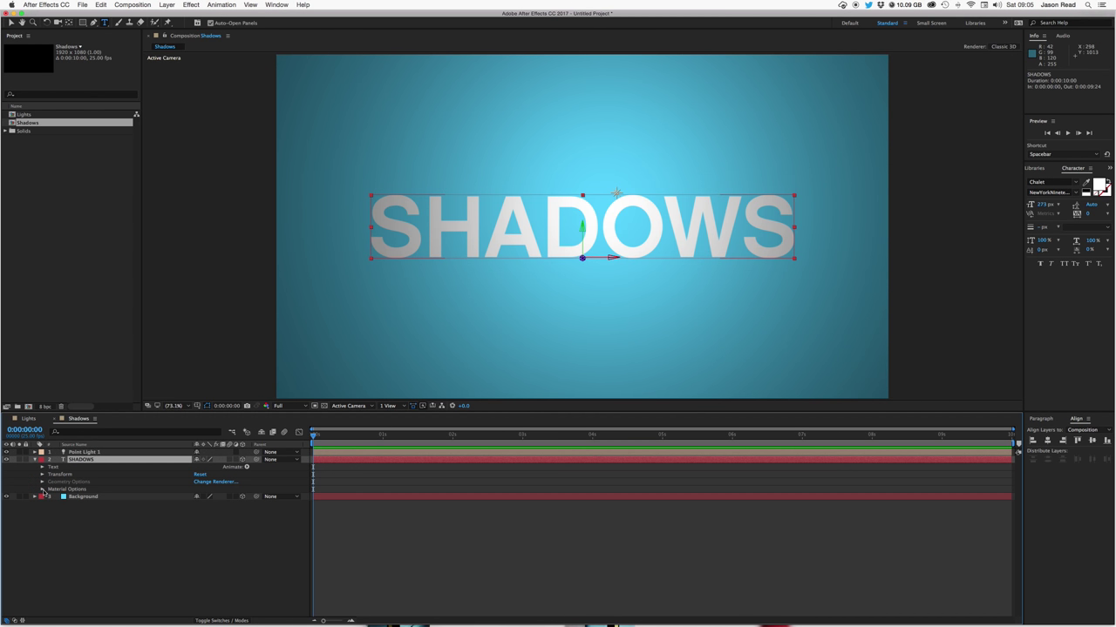
pyautogui.click(41, 490)
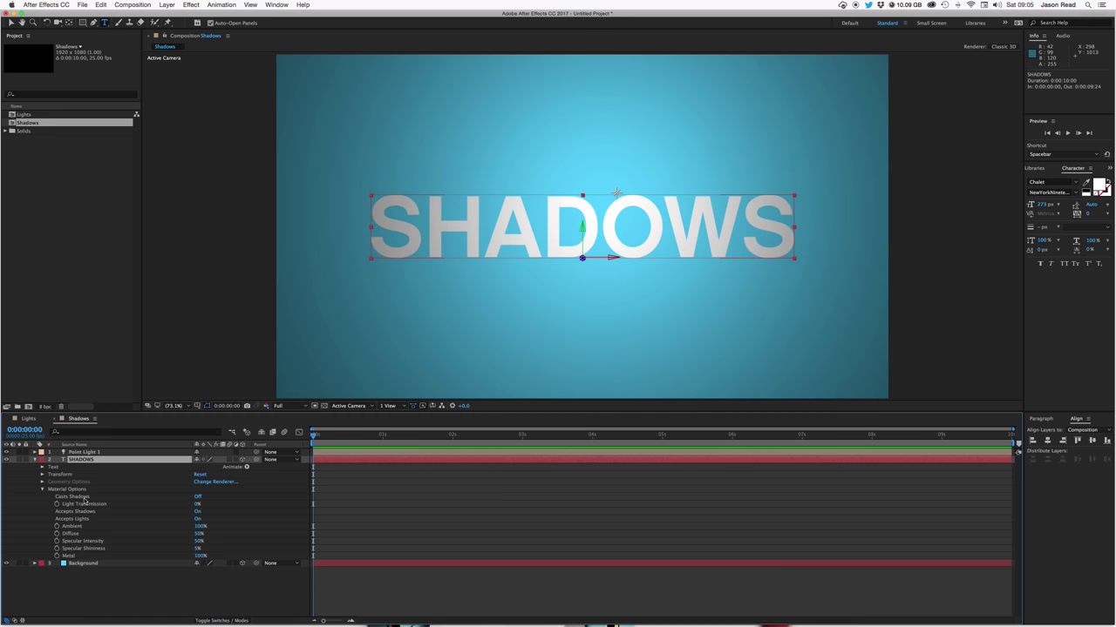
pyautogui.click(198, 496)
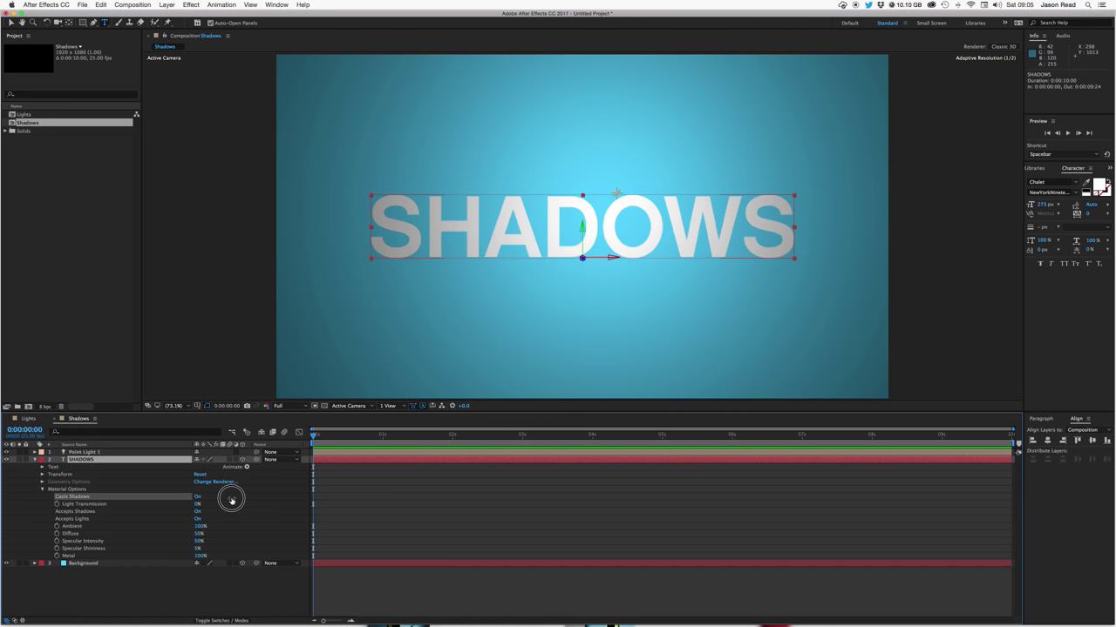
pyautogui.click(36, 460)
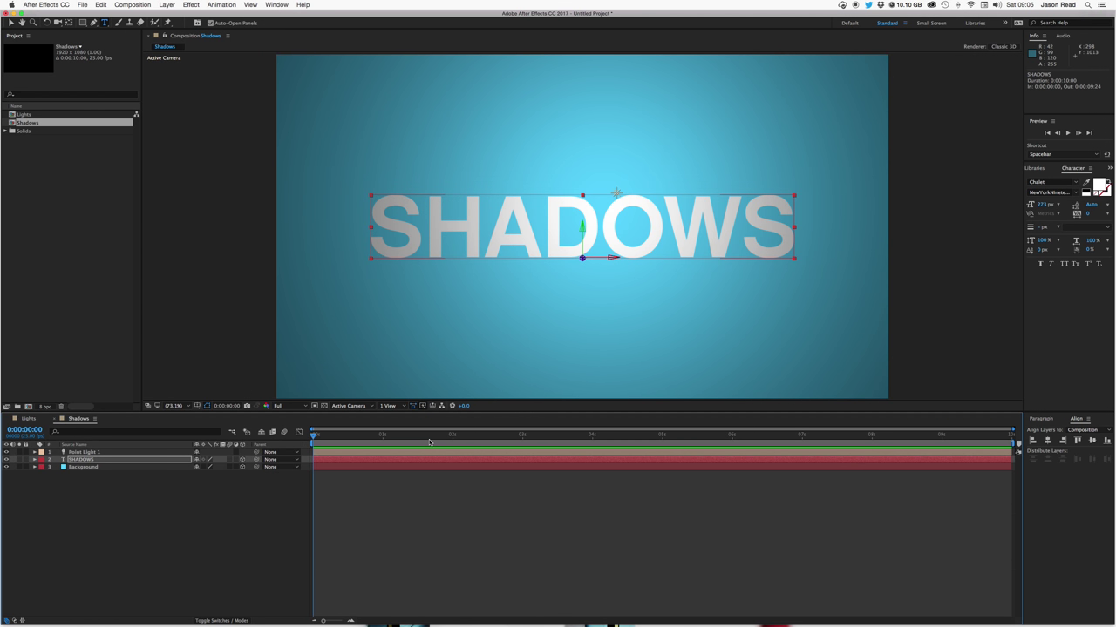
pyautogui.click(426, 488)
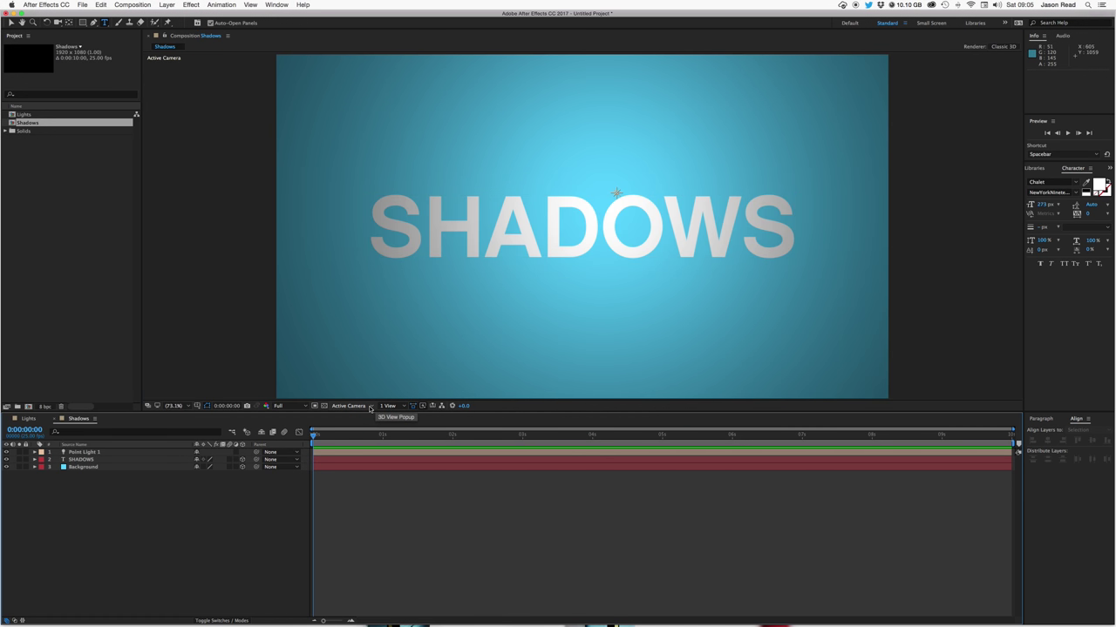
# - In Custom View 1, move the SHADOWS text forward along Z, away from the background
pyautogui.click(370, 408)
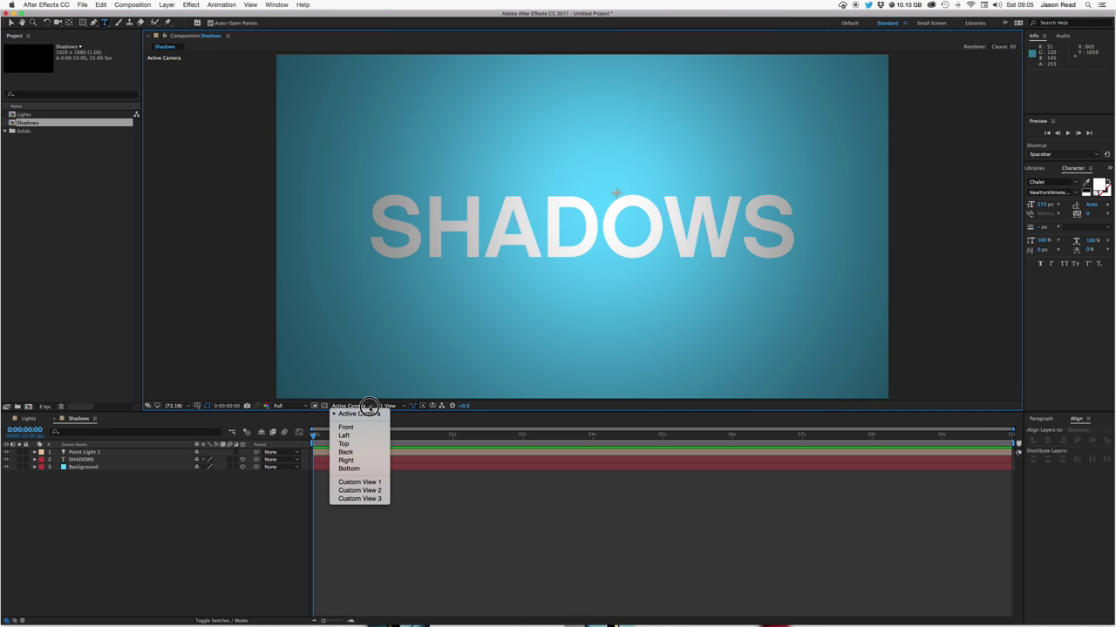
pyautogui.click(375, 481)
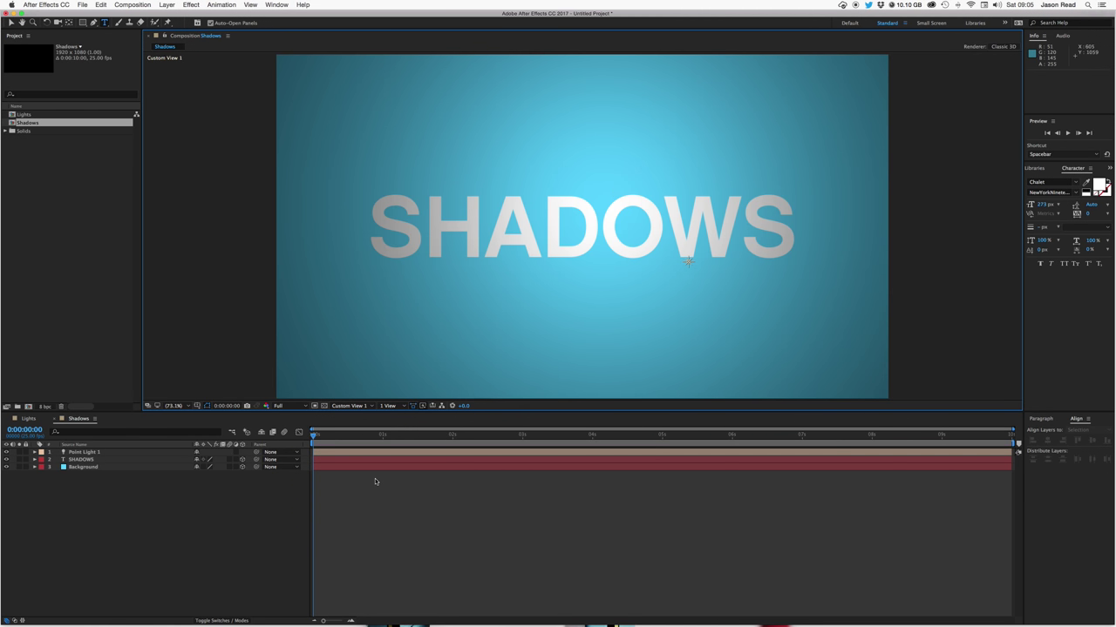
pyautogui.click(502, 258)
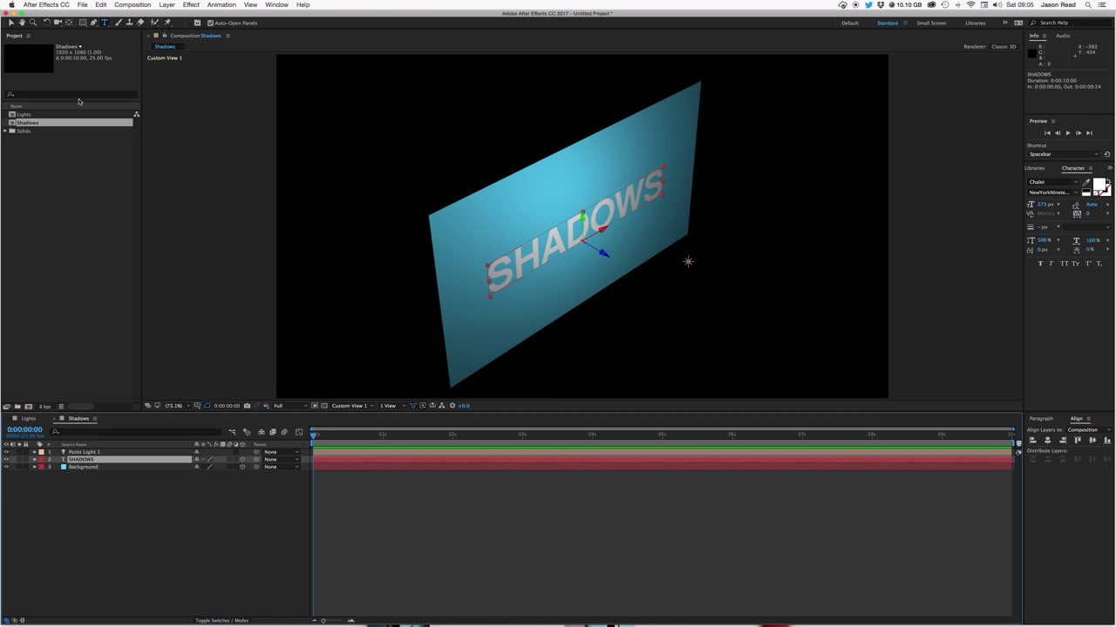
pyautogui.click(11, 21)
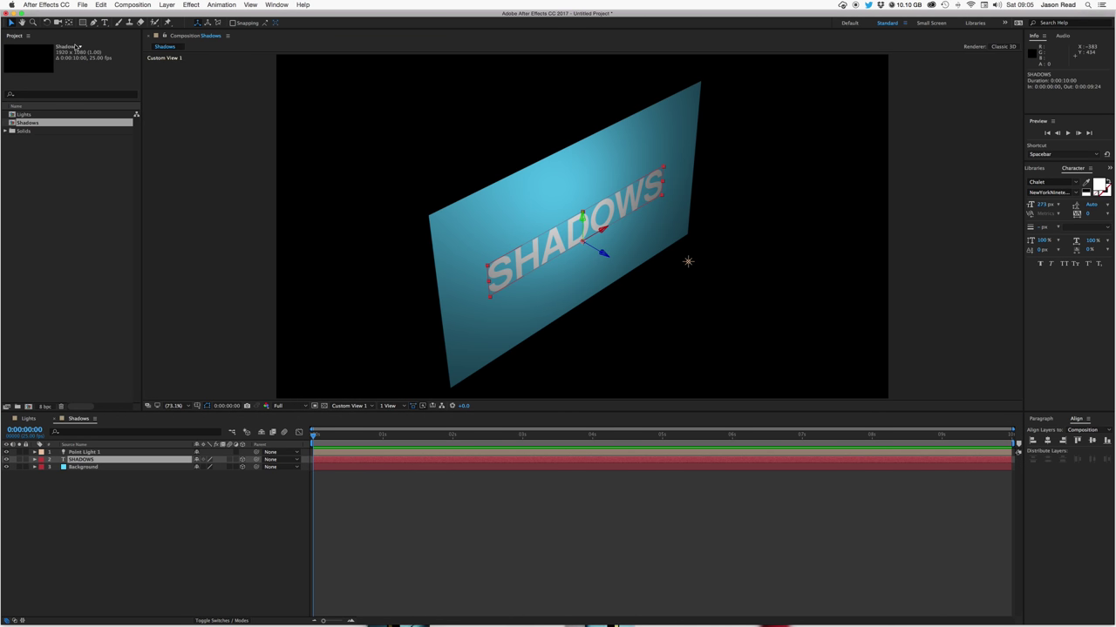
pyautogui.moveTo(603, 252); pyautogui.dragTo(728, 293)
# - Return to the Active Camera view and expand Point Light 1's properties
pyautogui.click(687, 261)
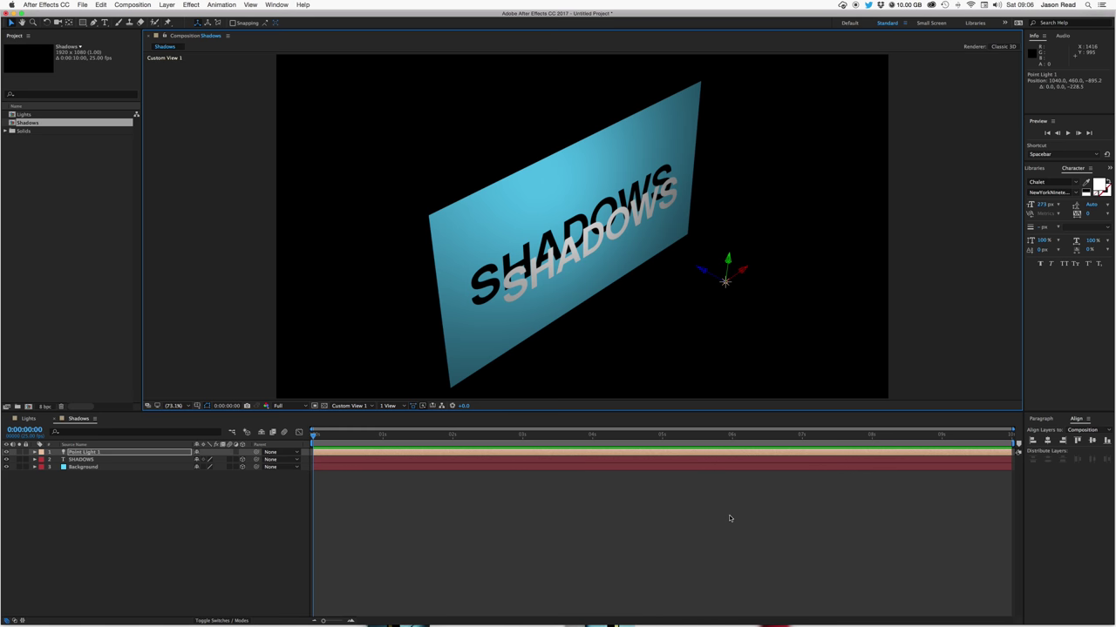
pyautogui.click(348, 406)
pyautogui.click(353, 413)
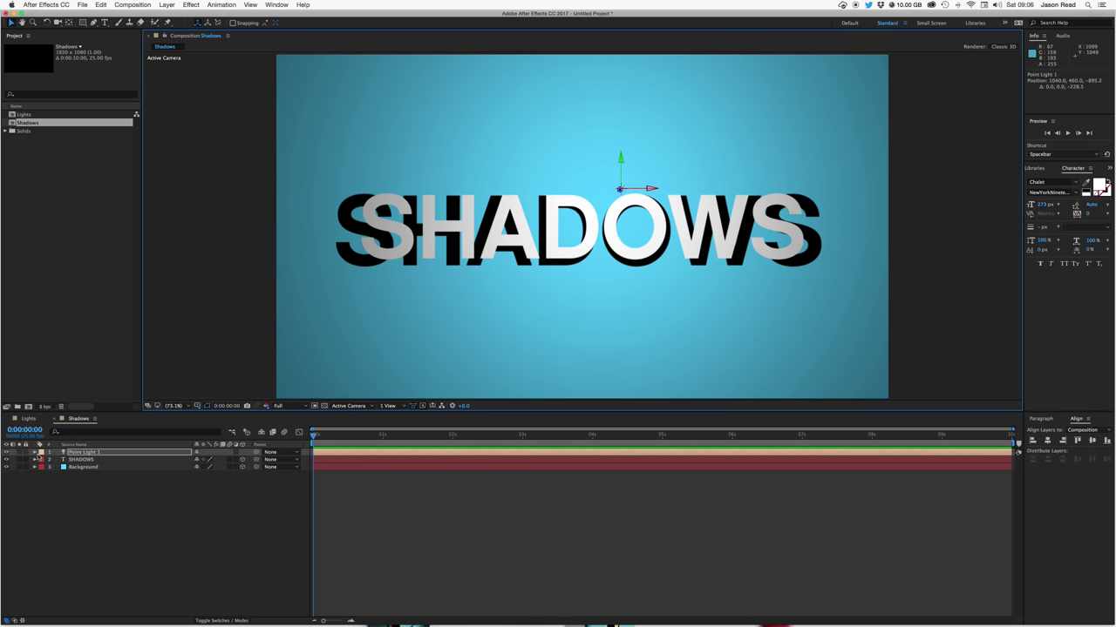
pyautogui.click(35, 453)
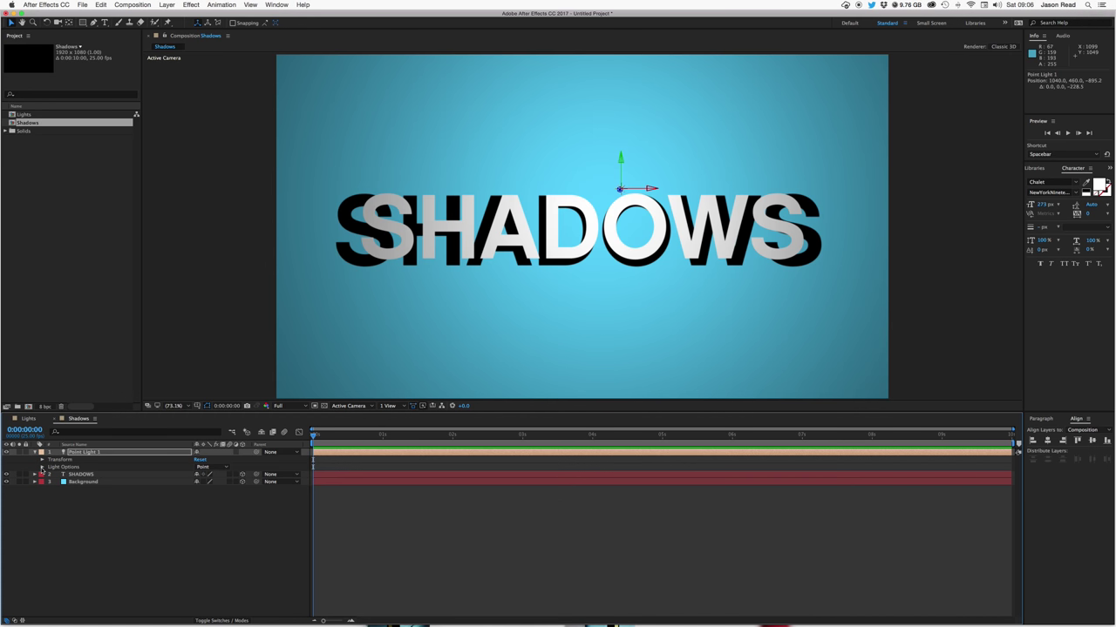
# - Set Point Light 1's Shadow Darkness to 50% and Shadow Diffusion to 30 pixels
pyautogui.click(42, 468)
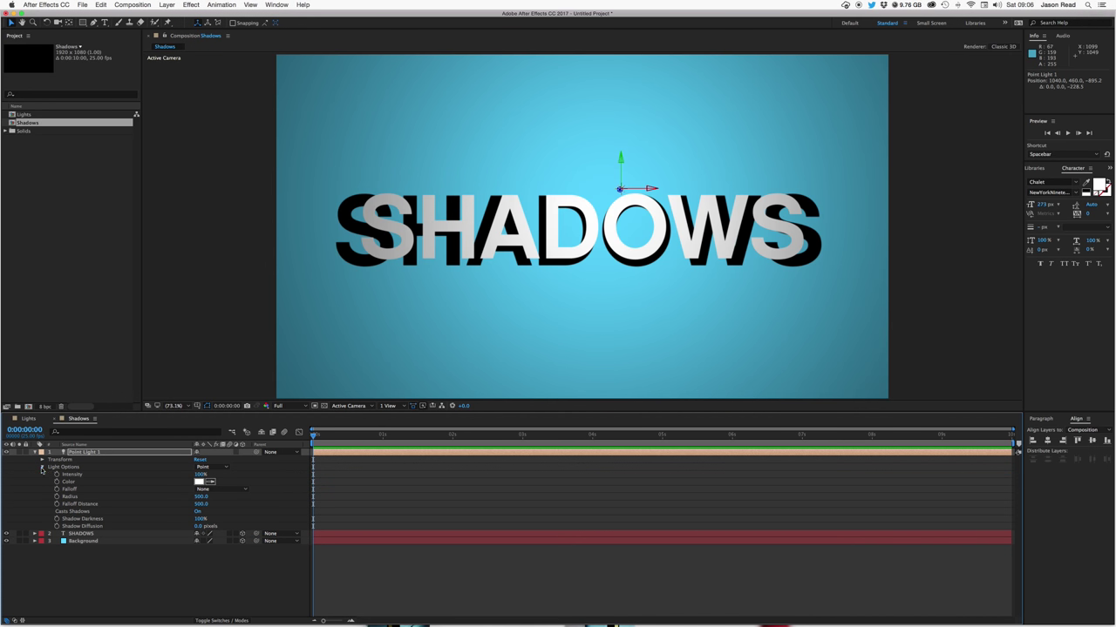
pyautogui.click(204, 520)
pyautogui.write('50')
pyautogui.press('Tab')
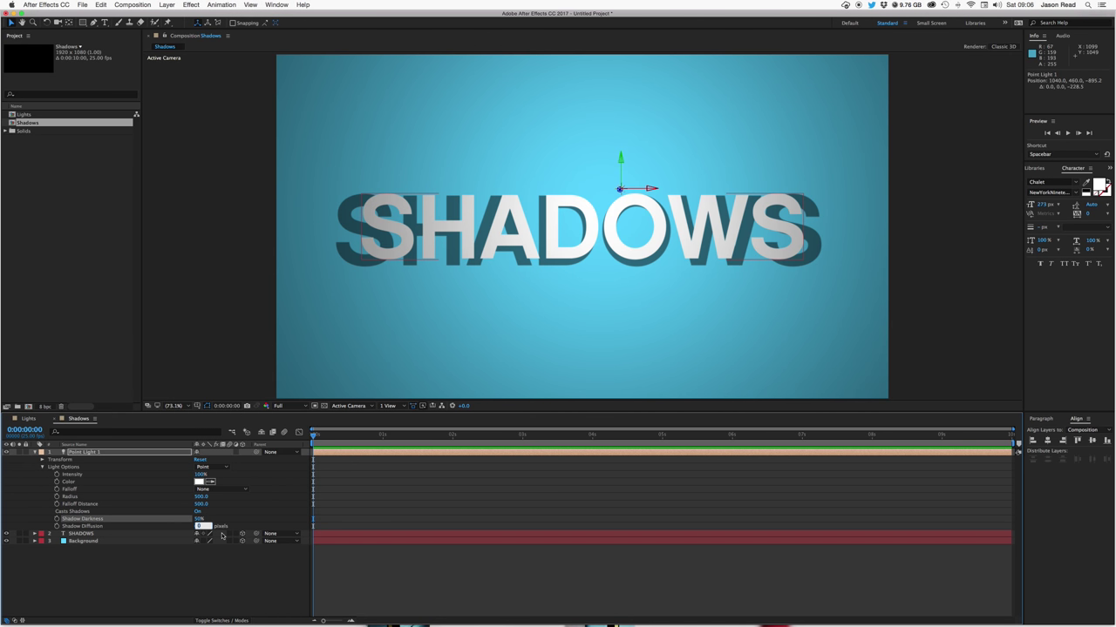
pyautogui.write('30')
pyautogui.click(265, 566)
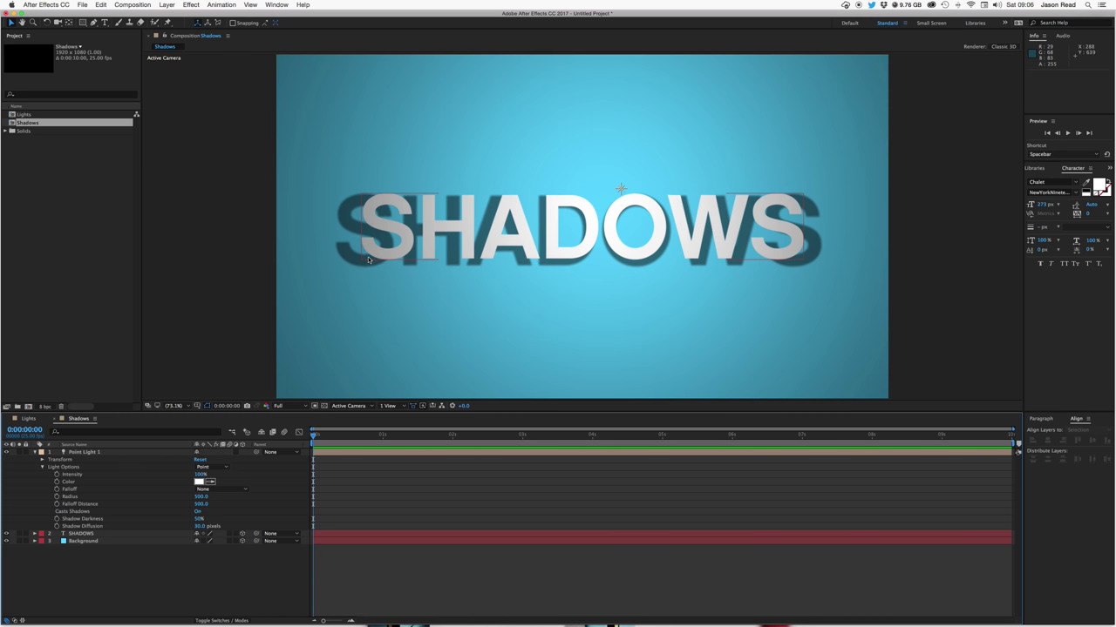
pyautogui.click(35, 453)
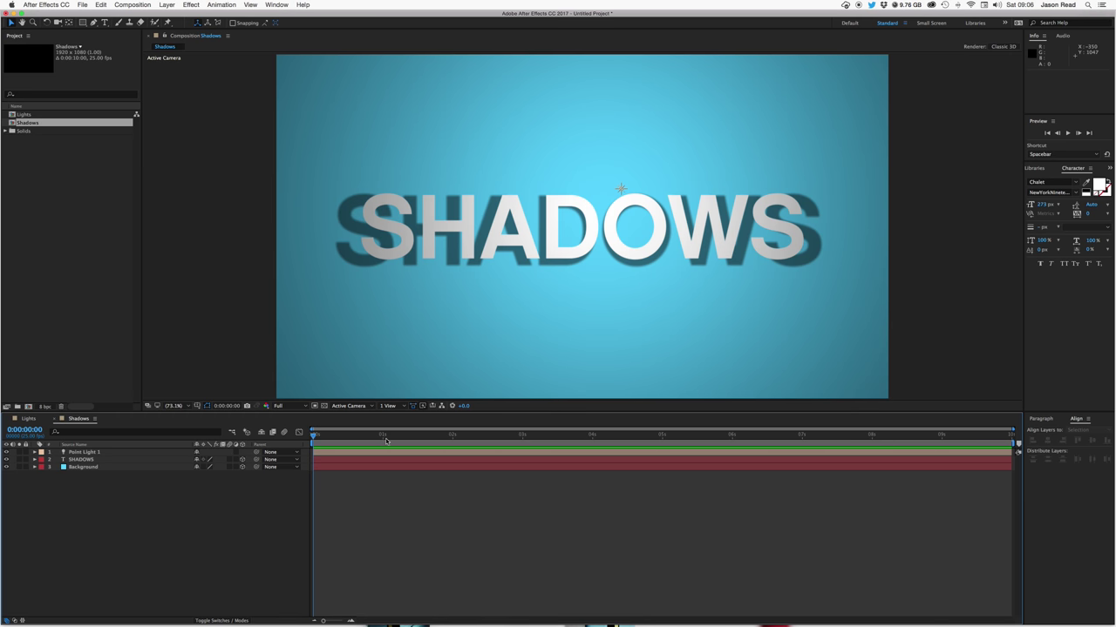
# - Keyframe Point Light 1's Position from the frame's left at 0 s to the right at 5 s
pyautogui.moveTo(390, 441); pyautogui.dragTo(312, 441)
pyautogui.click(351, 453)
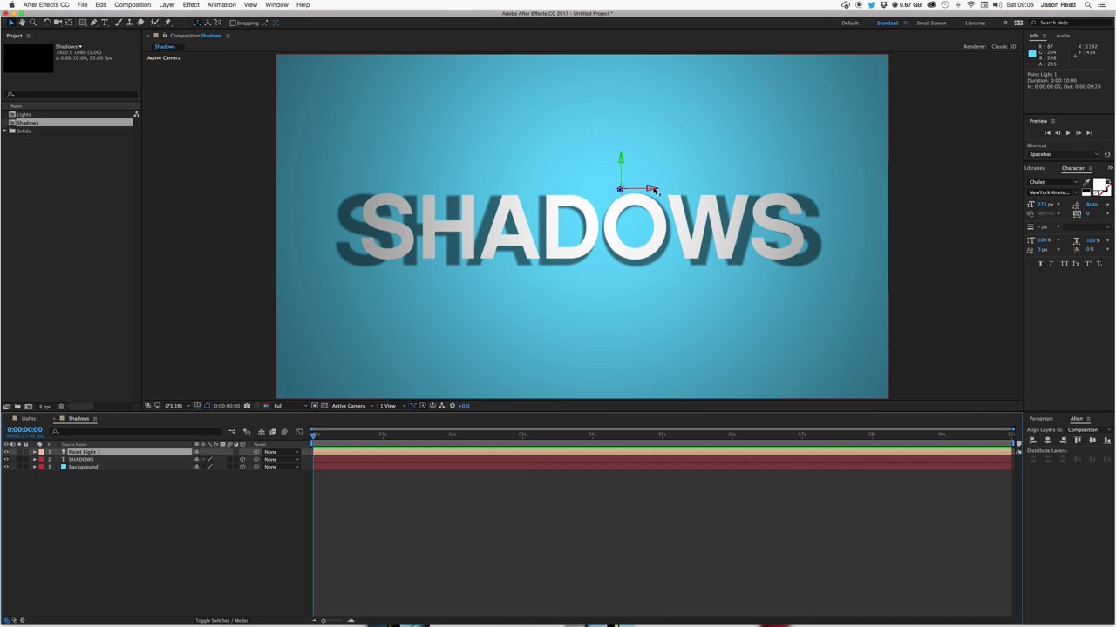
pyautogui.moveTo(650, 188); pyautogui.dragTo(413, 176)
pyautogui.press('p')
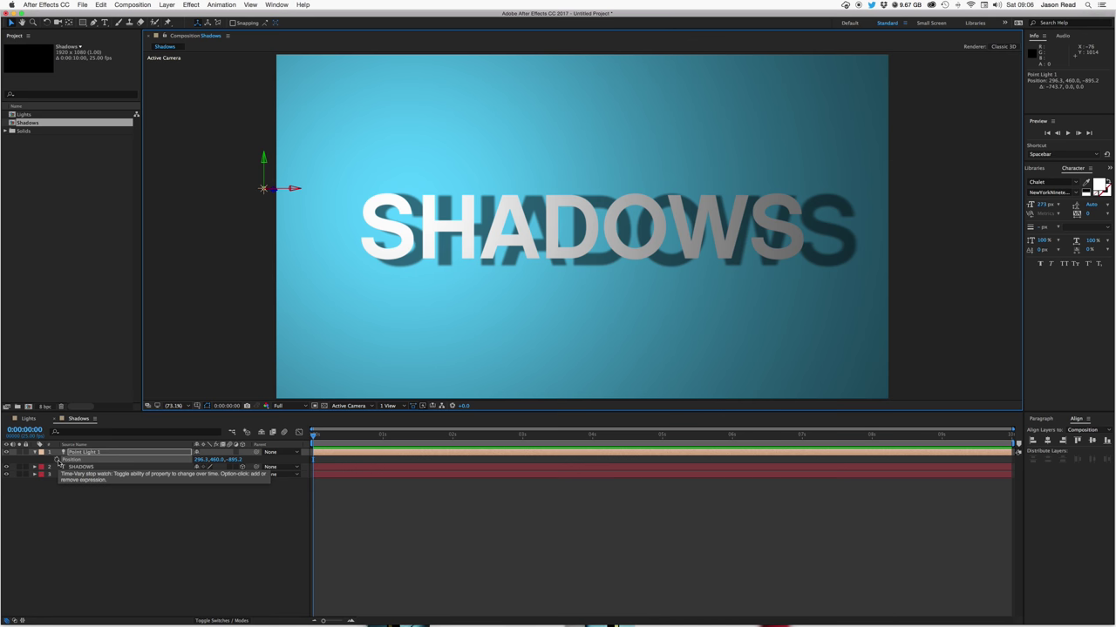
pyautogui.click(663, 436)
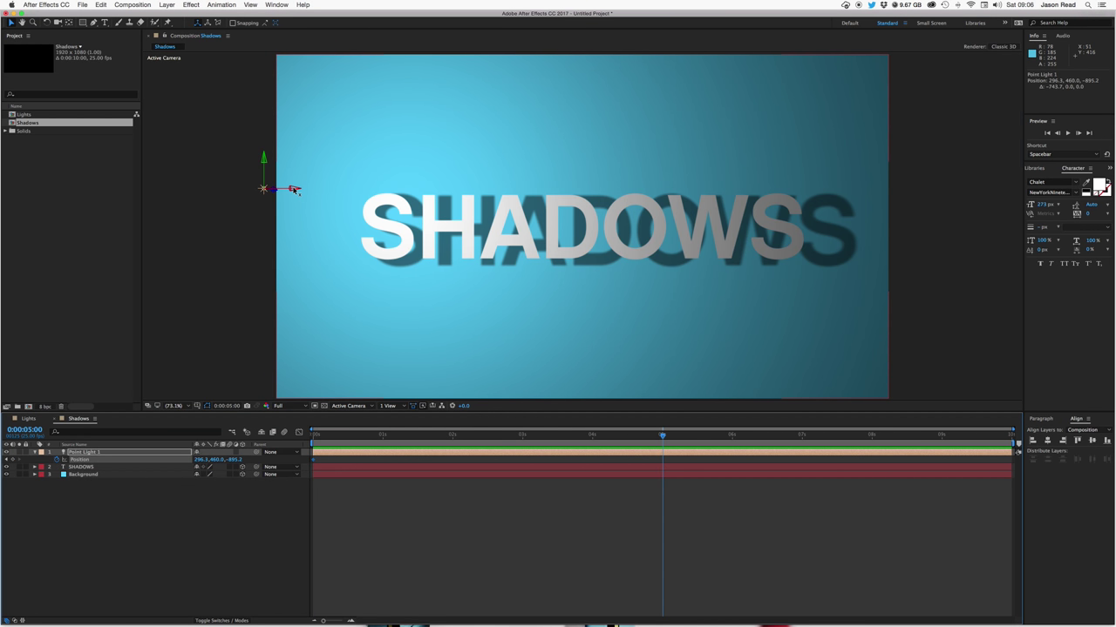
pyautogui.moveTo(291, 186); pyautogui.dragTo(755, 230)
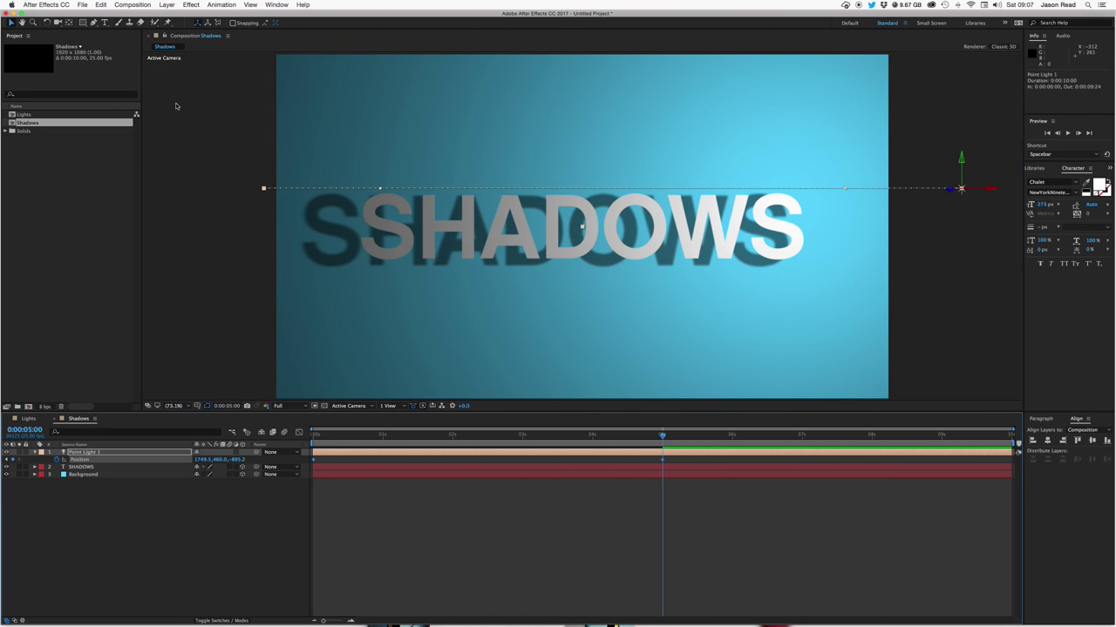
# - Apply Easy Ease to the light's Position keyframes and preview from the start
pyautogui.click(222, 4)
pyautogui.moveTo(256, 87)
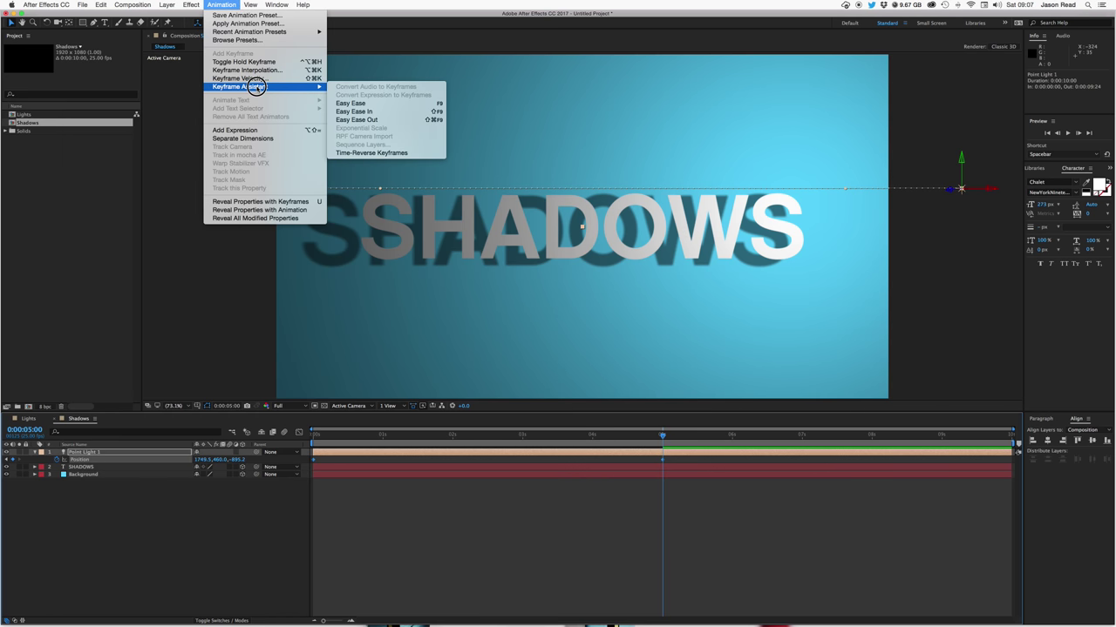
pyautogui.click(343, 102)
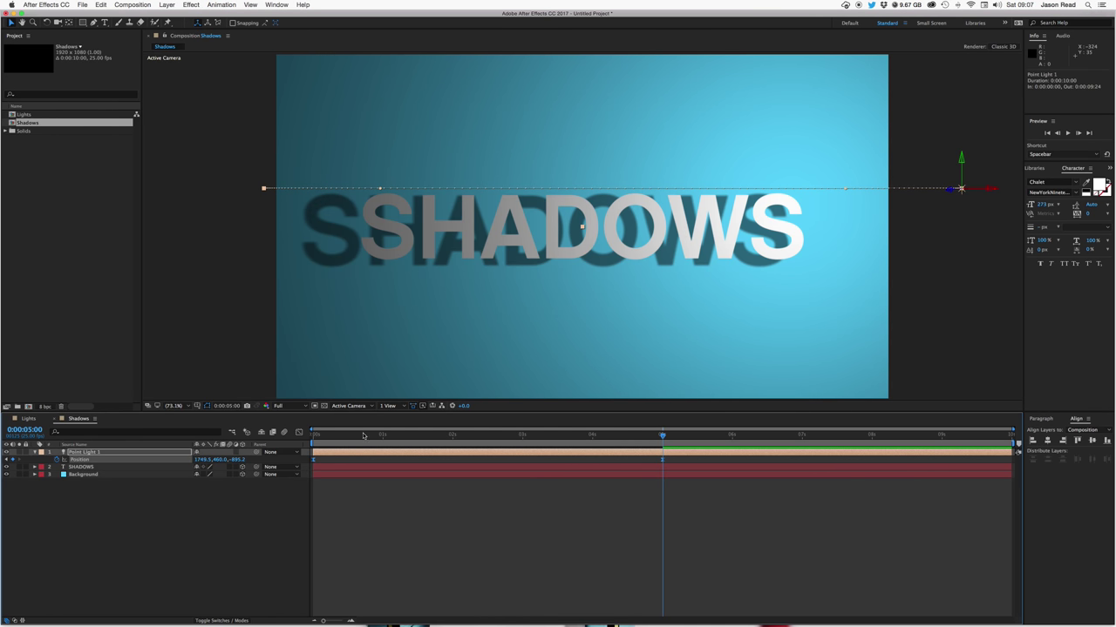
pyautogui.moveTo(349, 435); pyautogui.dragTo(313, 435)
pyautogui.click(390, 502)
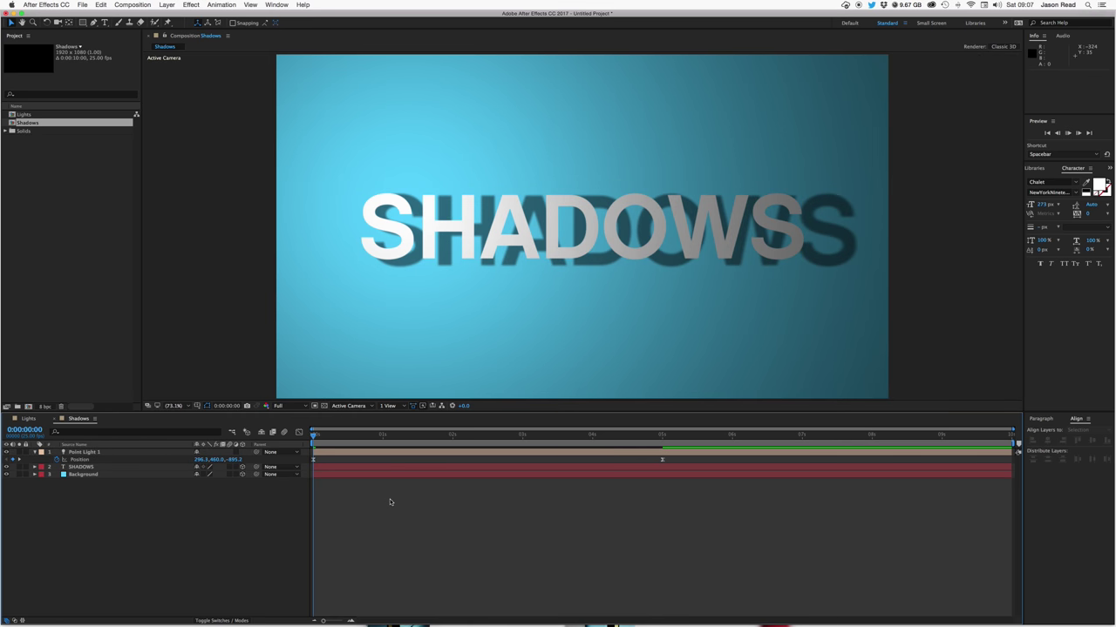
pyautogui.press('space')
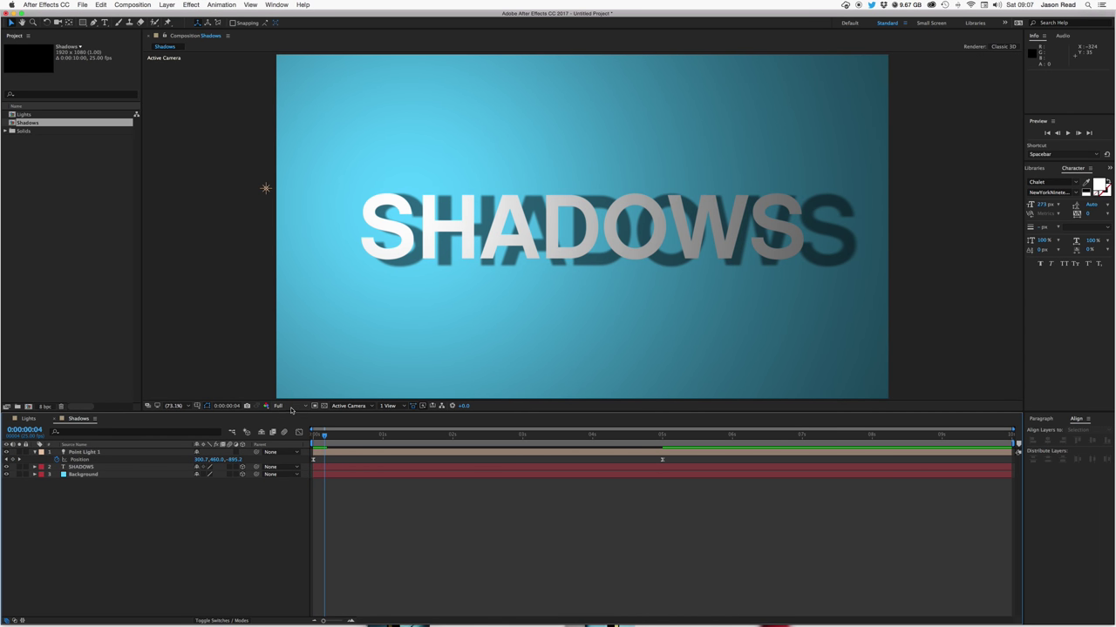
# - Set the viewer resolution to Quarter and replay the shadow sweep
pyautogui.click(283, 406)
pyautogui.click(288, 441)
pyautogui.click(309, 435)
pyautogui.press('space')
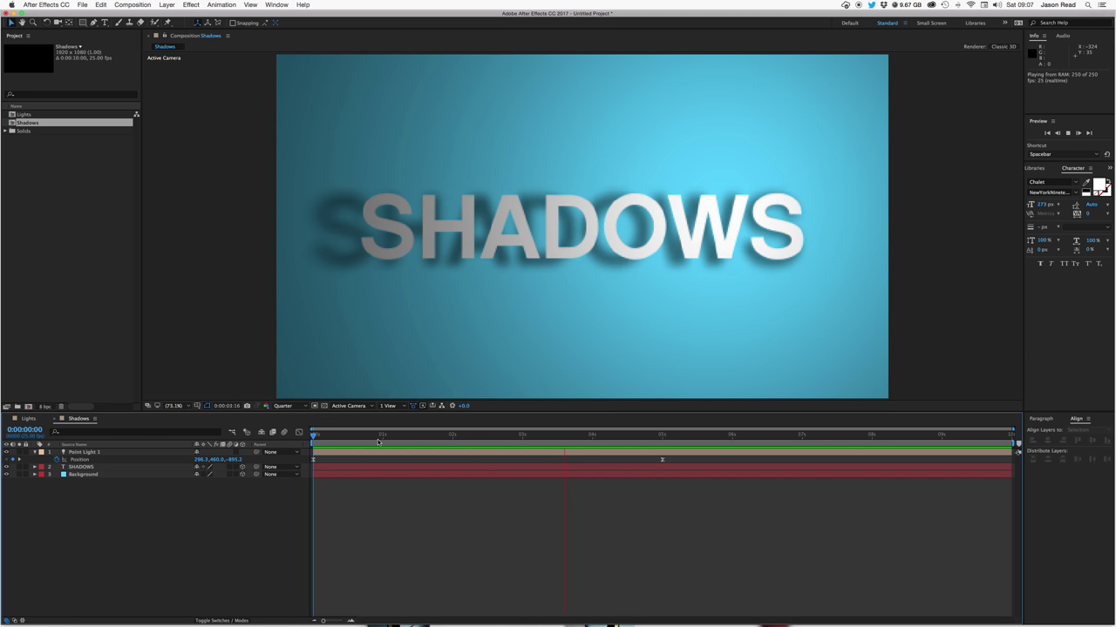
pyautogui.click(318, 436)
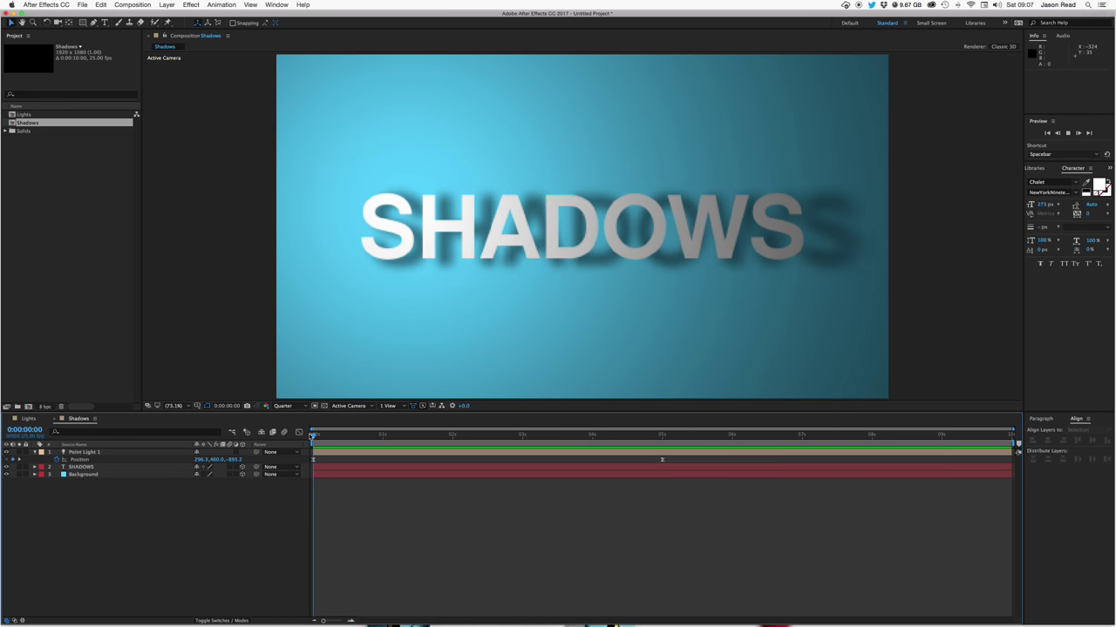
# - Switch to the Lights comp, preview it, and expand Point Light 1's properties
pyautogui.click(27, 419)
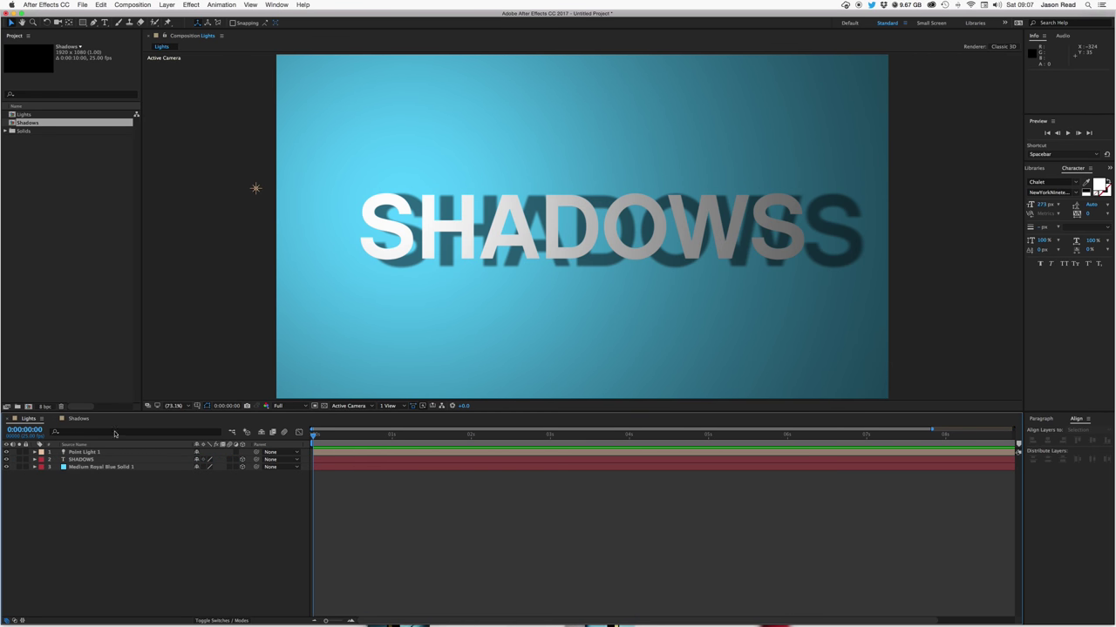
pyautogui.press('space')
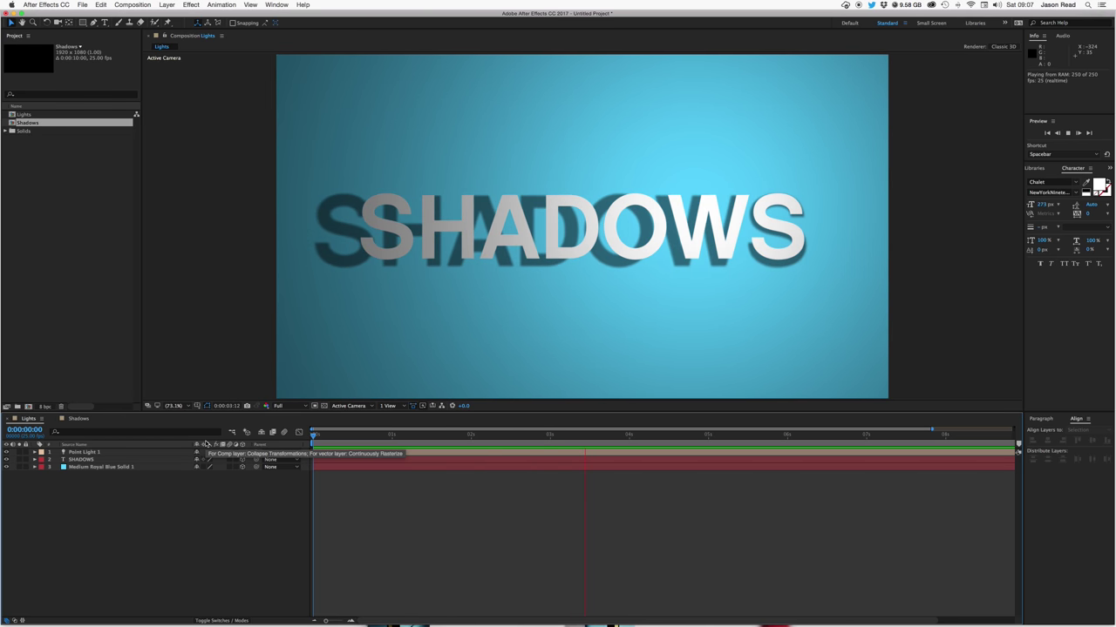
pyautogui.click(298, 438)
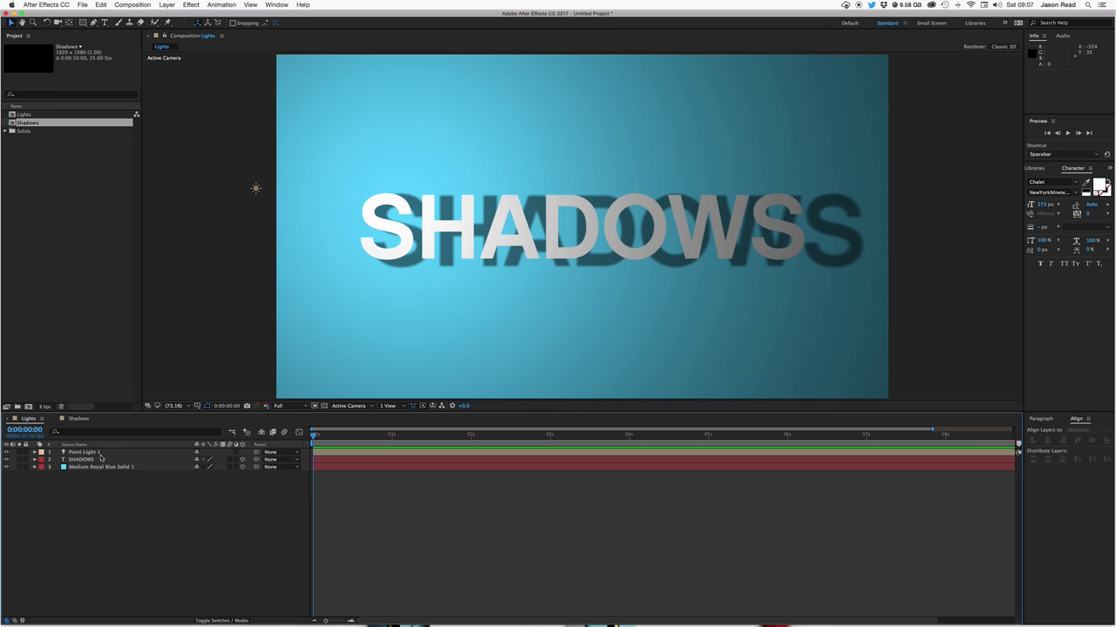
pyautogui.click(34, 452)
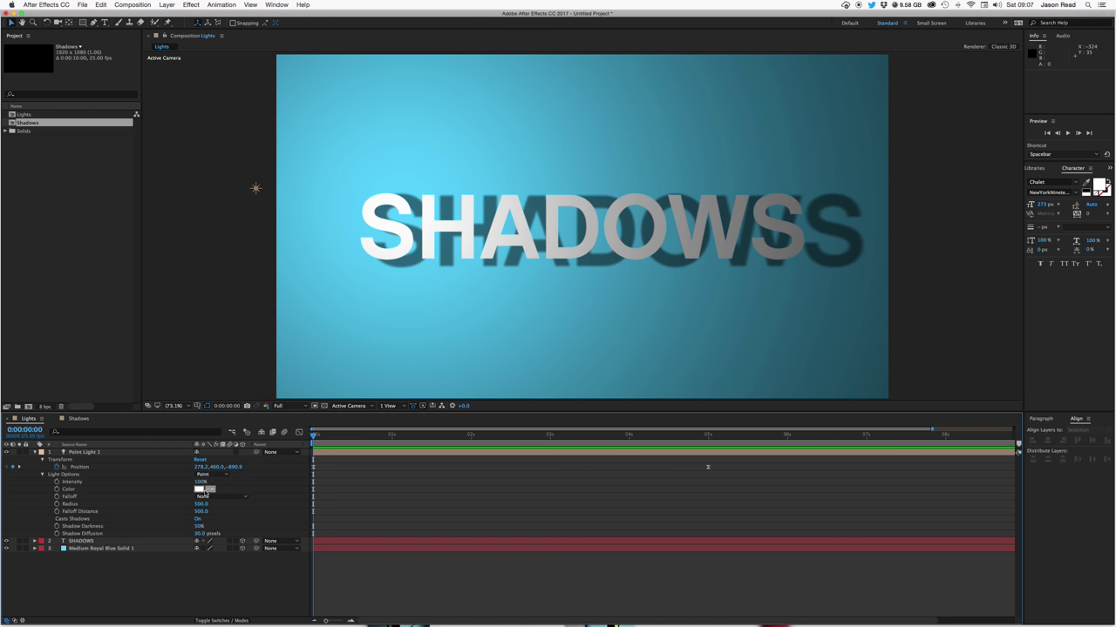
pyautogui.moveTo(406, 424); pyautogui.dragTo(300, 436)
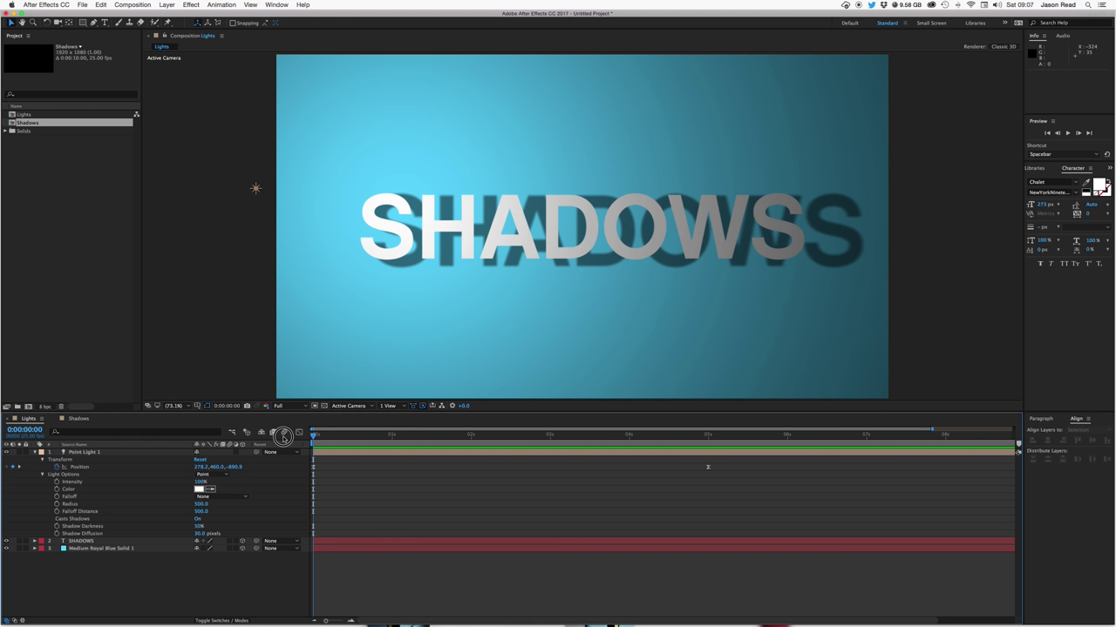
# - Add a wiggle expression to Point Light 1's Intensity
pyautogui.keyDown('alt'); pyautogui.click(57, 482); pyautogui.keyUp('alt')
pyautogui.write('wiggle(20,30')
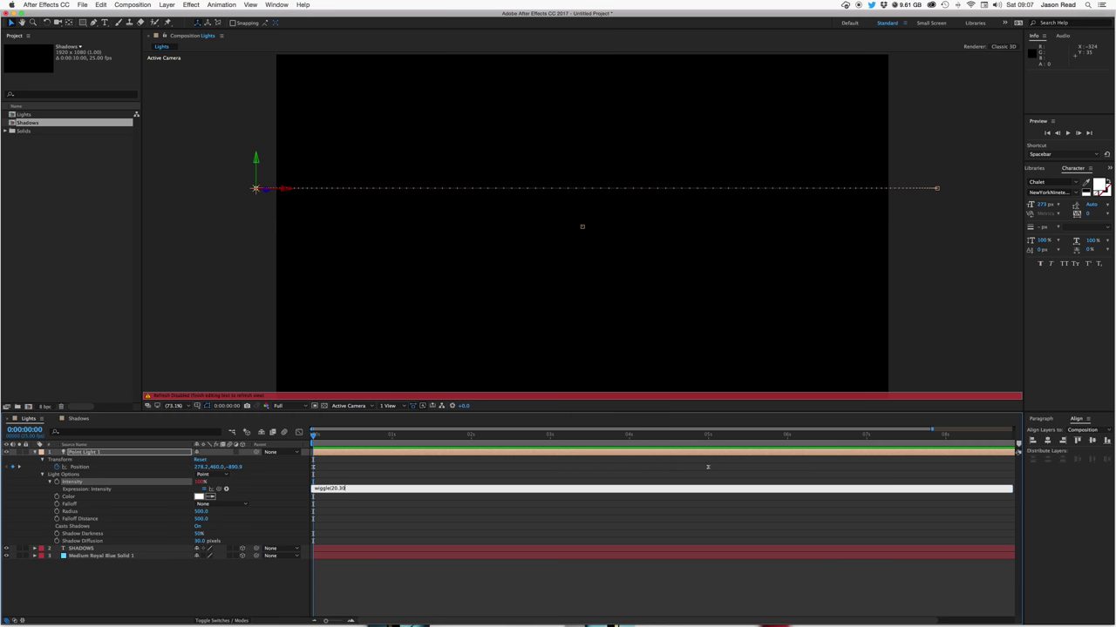
pyautogui.click(361, 534)
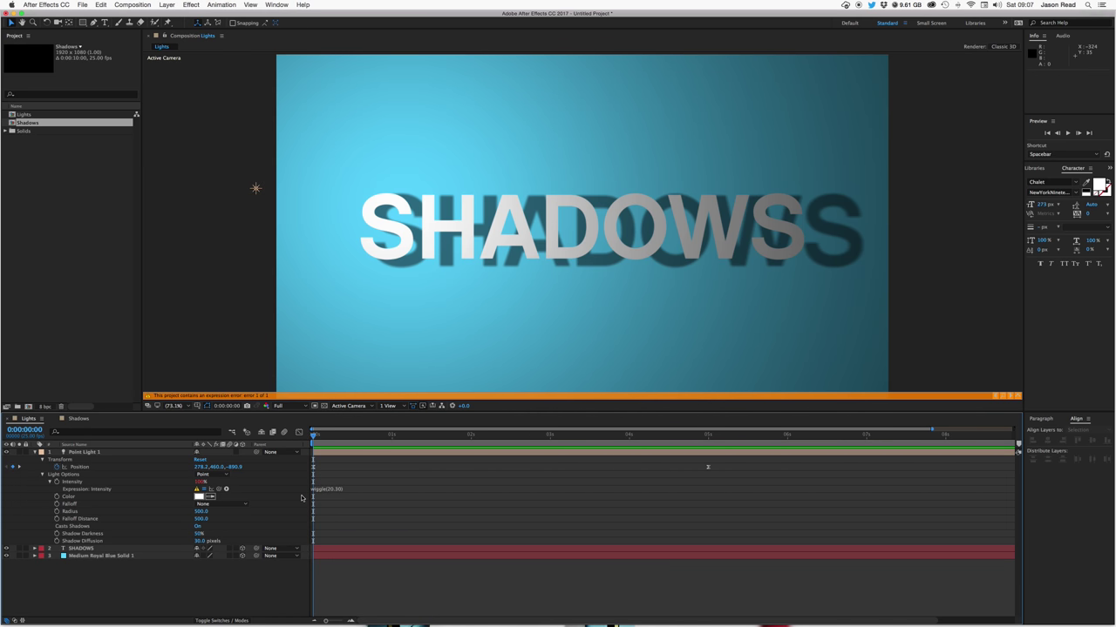
# - Insert the missing comma so the expression reads wiggle(20,30)
pyautogui.click(338, 488)
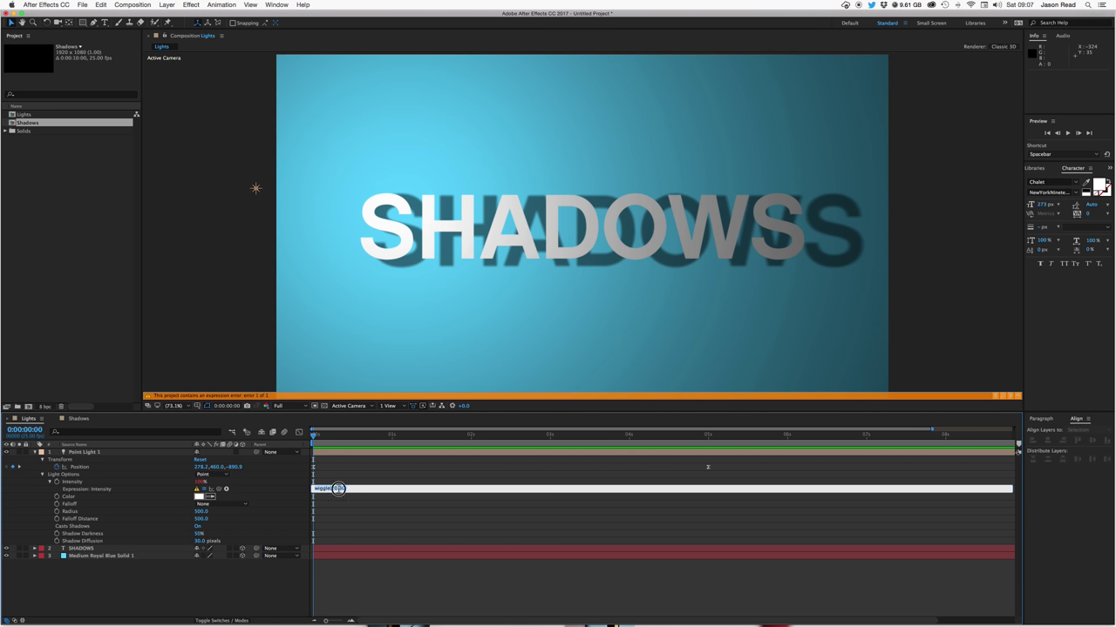
pyautogui.click(336, 488)
pyautogui.write(',30')
pyautogui.click(406, 516)
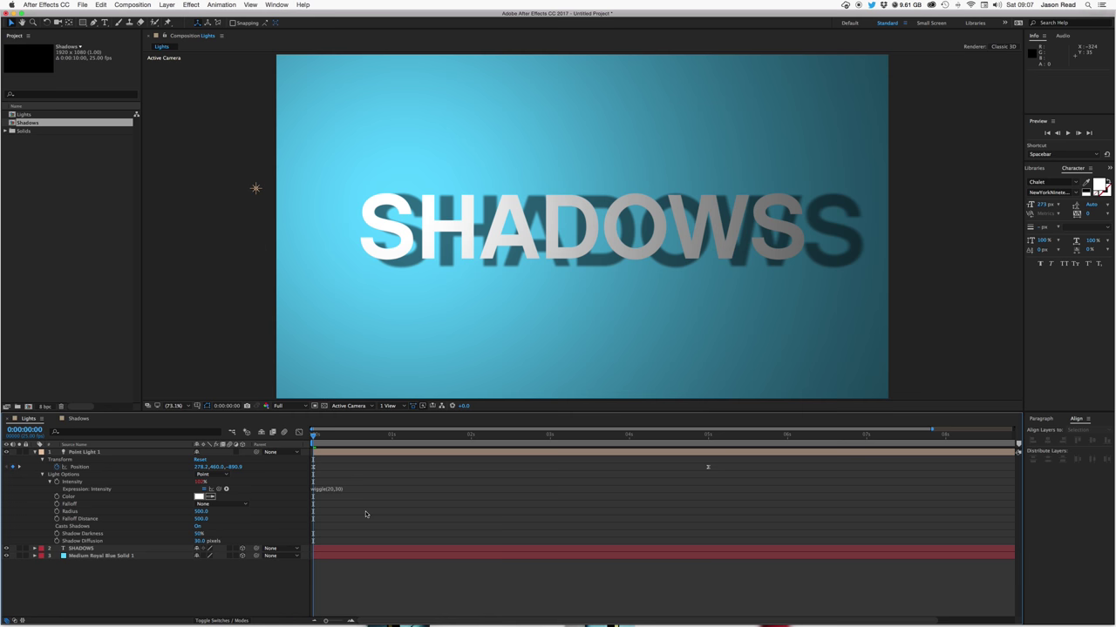
# - Switch the Lights viewer to Half resolution, preview the flickering light, then collapse Point Light 1
pyautogui.click(284, 406)
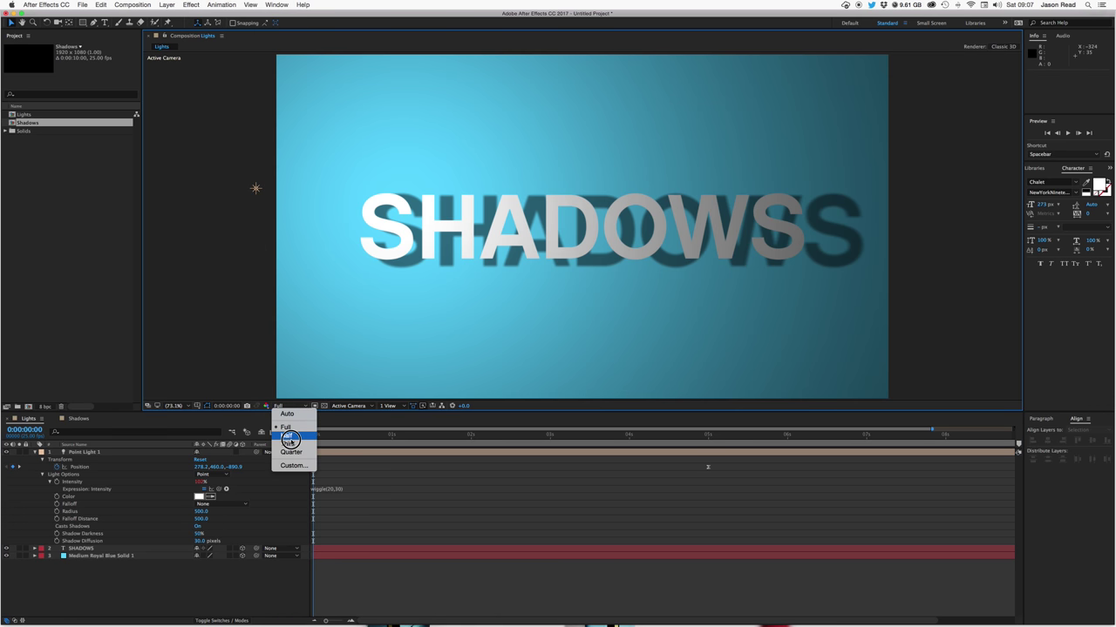
pyautogui.click(291, 441)
pyautogui.press('space')
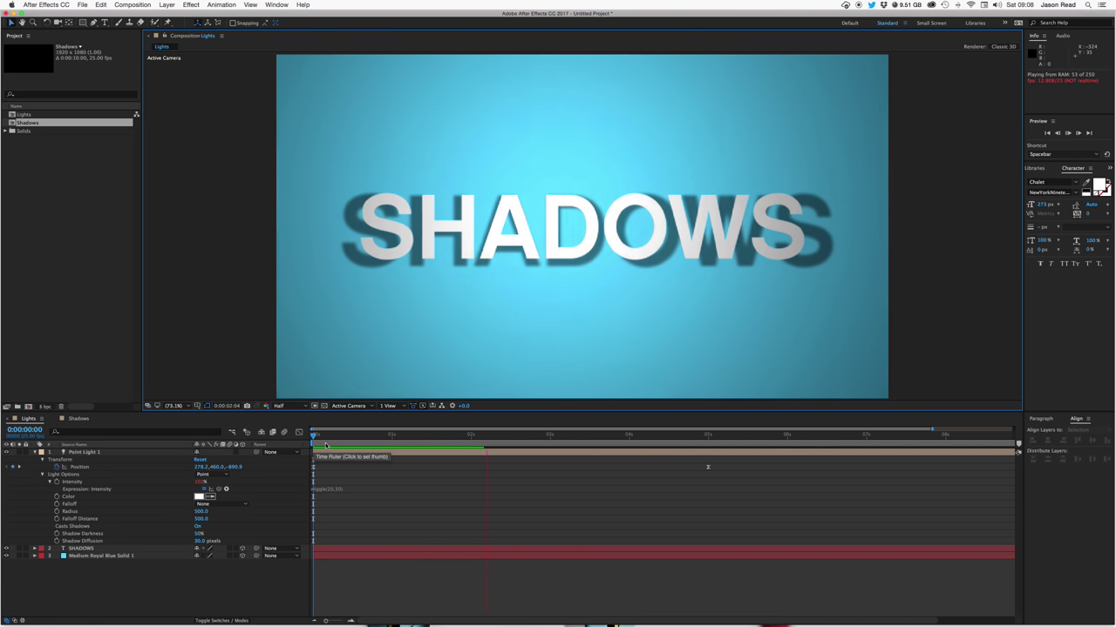
pyautogui.press('space')
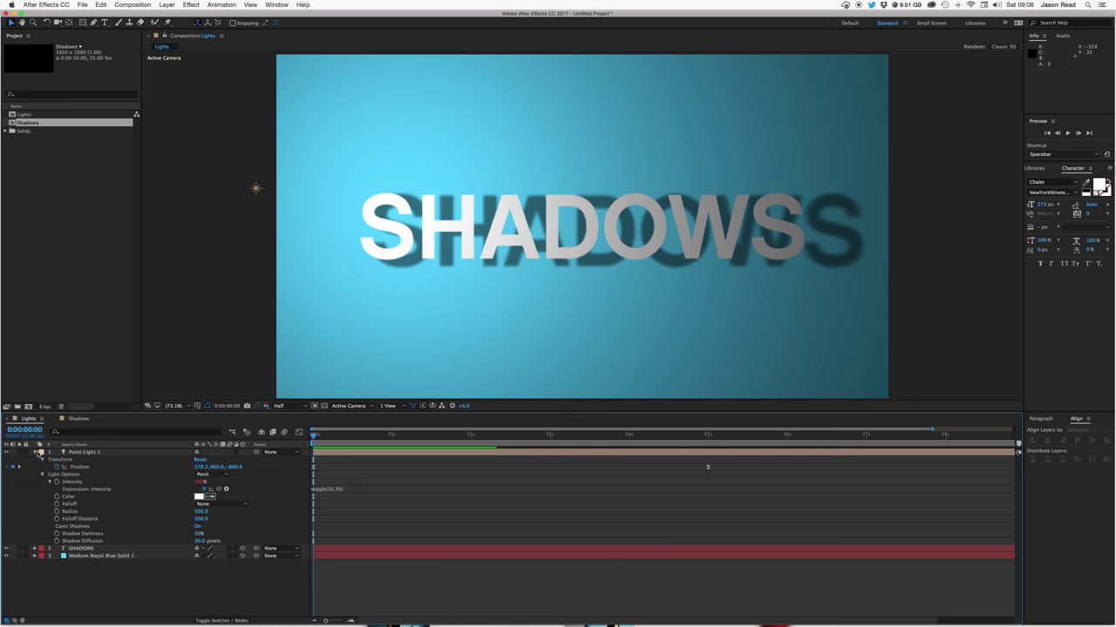
pyautogui.click(34, 452)
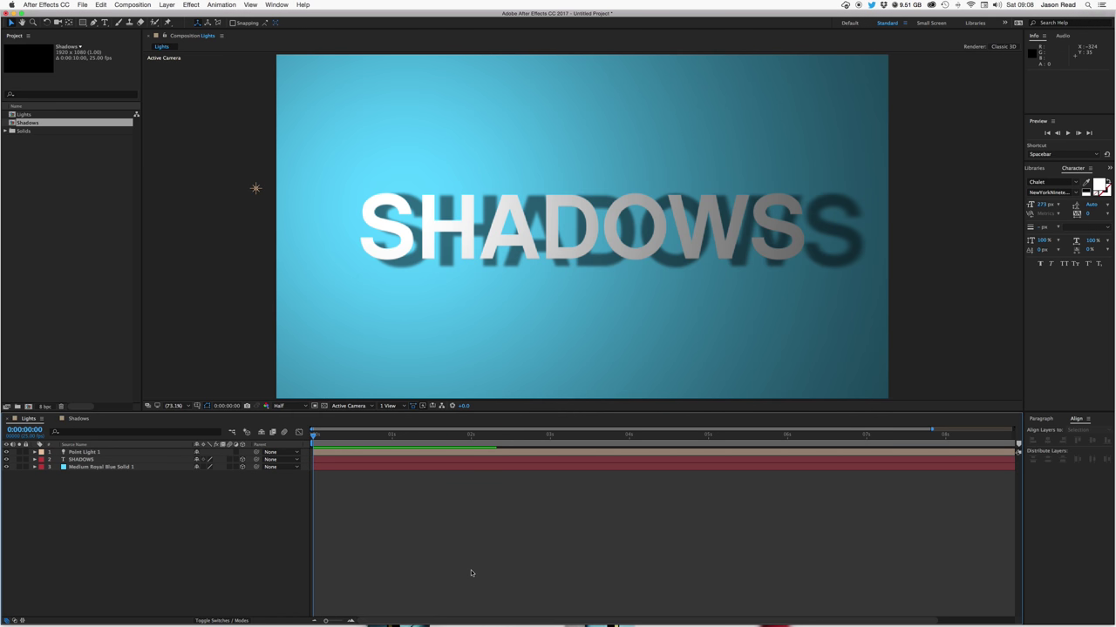